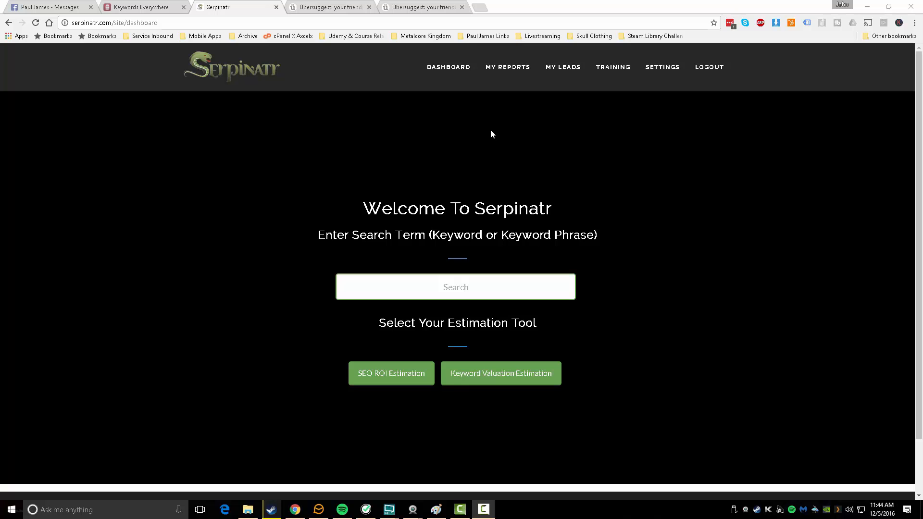
Look through the saved reports, the leads and the training video, and return to the dashboard.
click(507, 67)
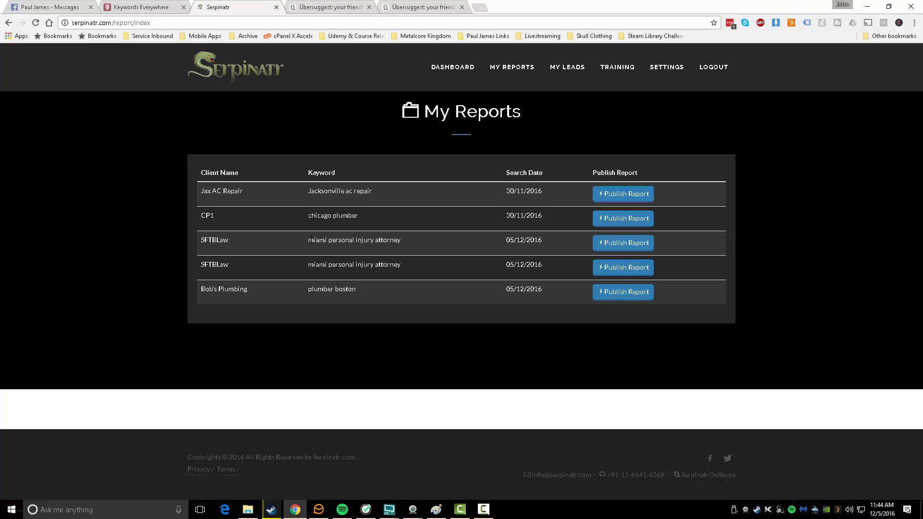
click(568, 70)
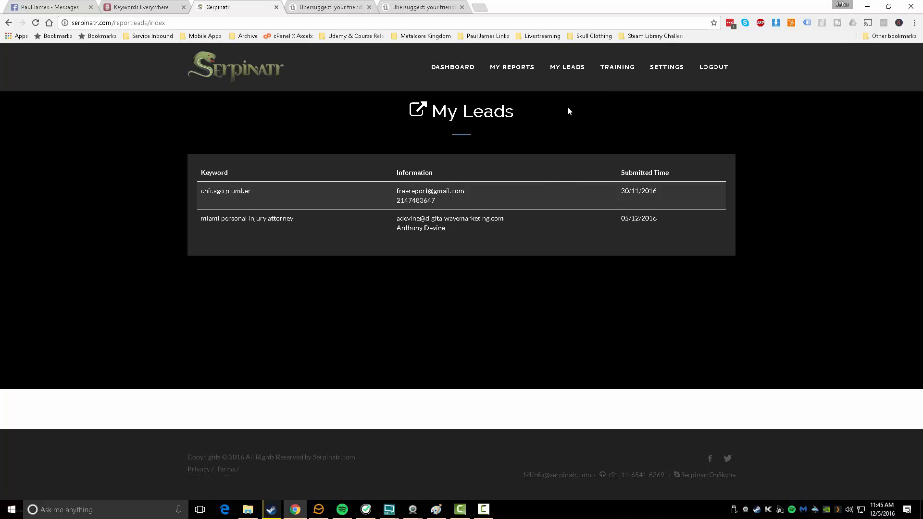
click(616, 70)
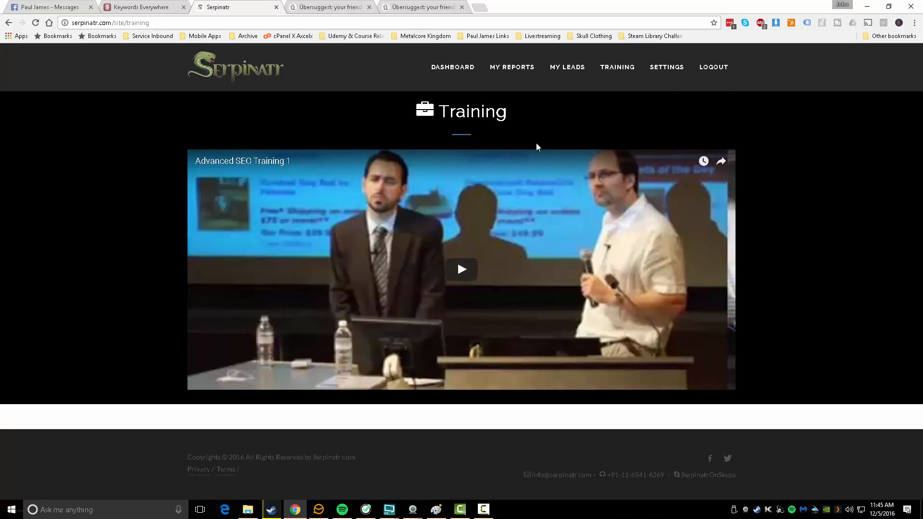
click(458, 82)
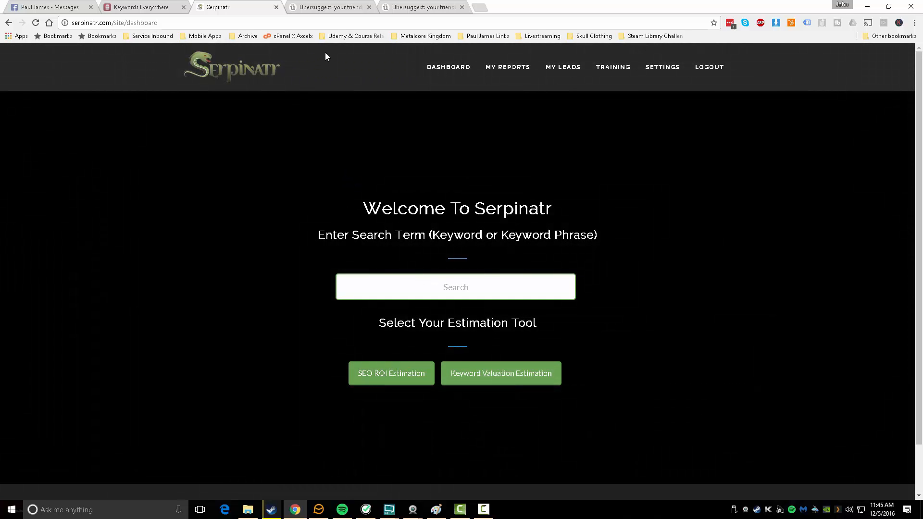
Switch to Übersuggest and look over its keyword entry area and the information about the KeywordEverywhere extension.
click(306, 9)
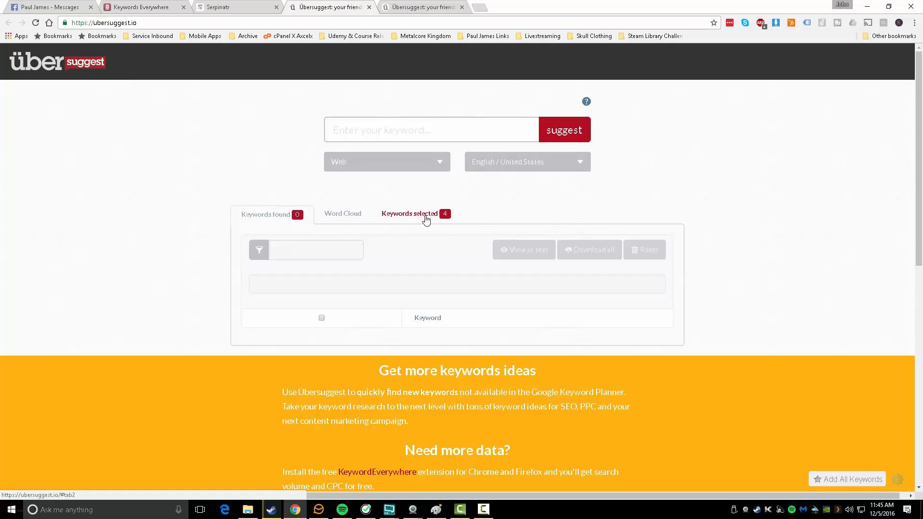
click(376, 132)
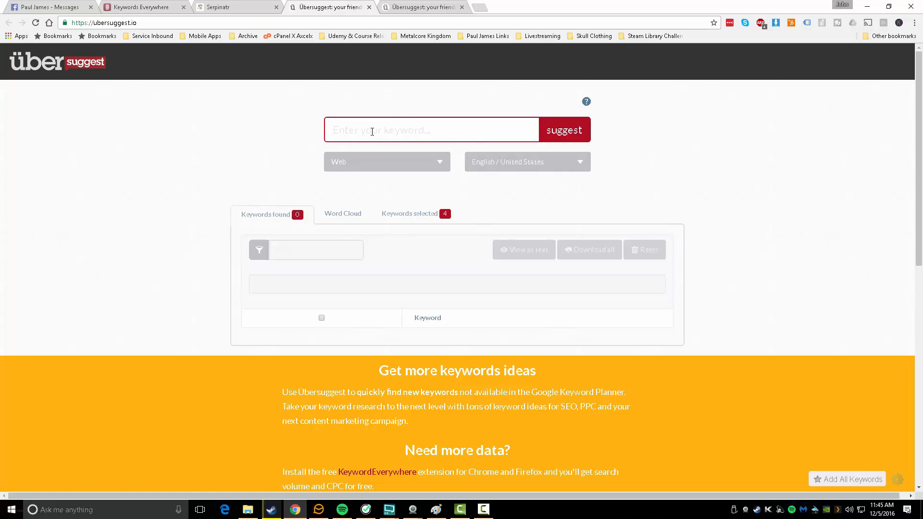
scroll(347, 316, down, 3)
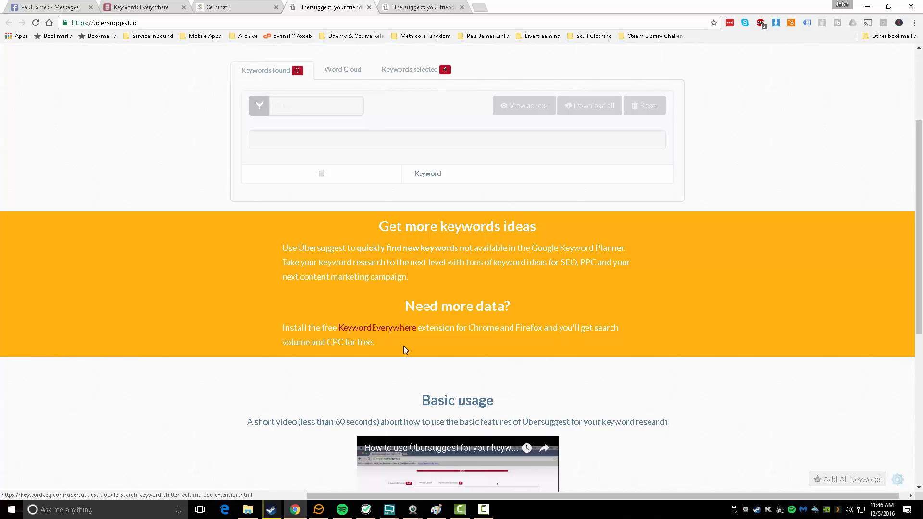
scroll(384, 368, up, 3)
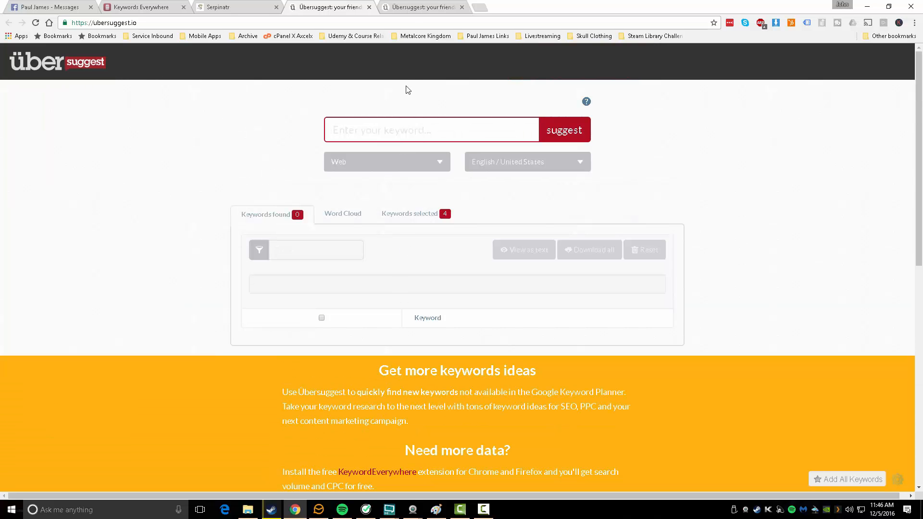
Examine the Übersuggest results for "boston plumbing", including the main keyword's monthly volume and CPC.
click(415, 9)
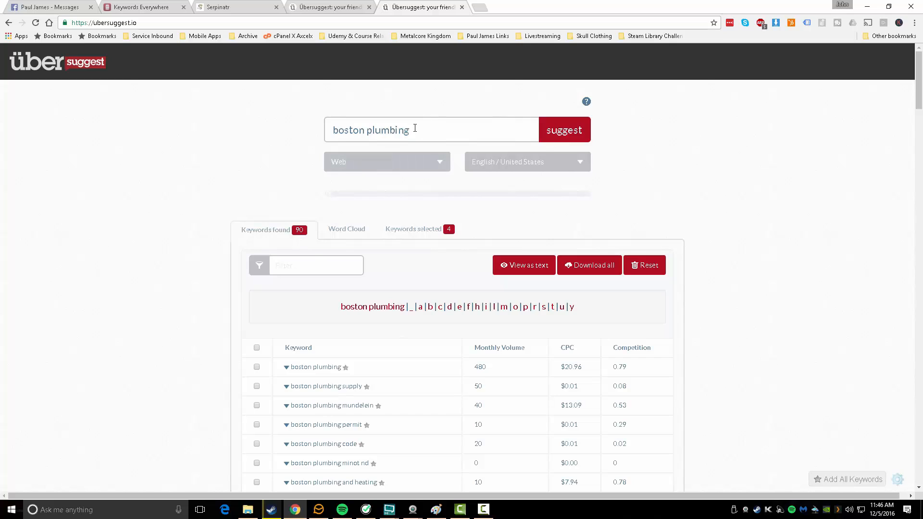
drag(414, 128, 310, 127)
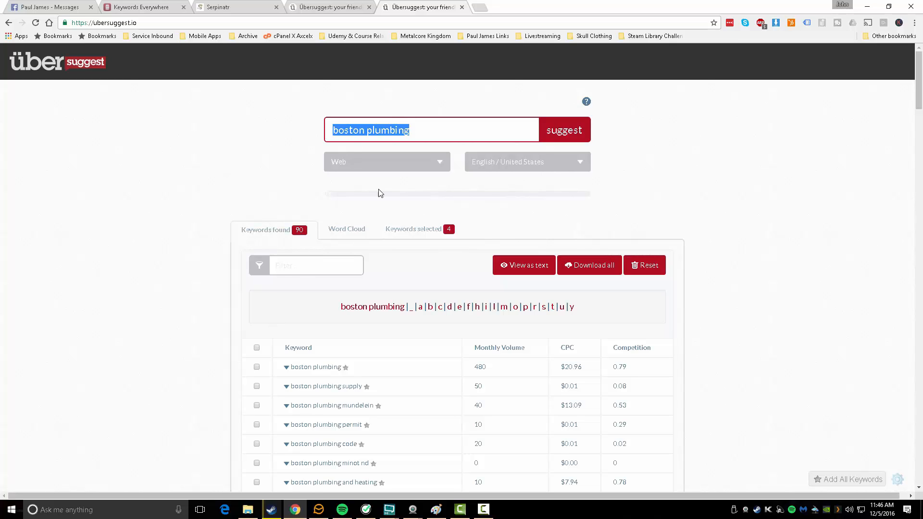
scroll(352, 325, down, 3)
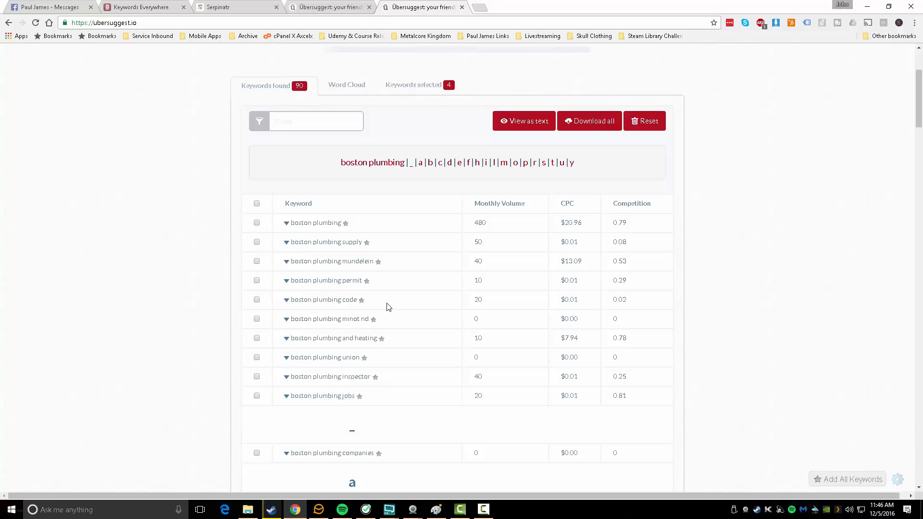
double_click(479, 223)
drag(561, 223, 584, 224)
drag(584, 225, 560, 222)
Switch back to Serpinatr and start an SEO ROI estimation for the search term "boston plumbing".
click(267, 6)
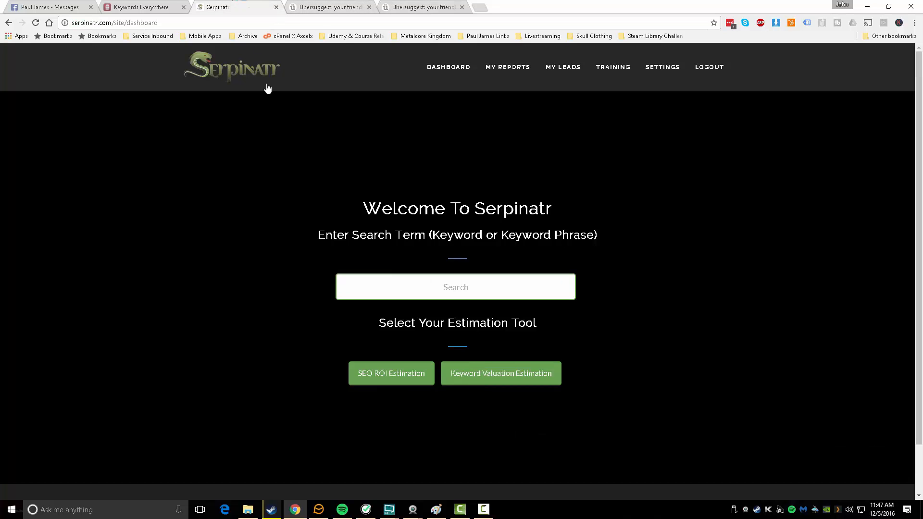
click(370, 288)
text(boston plumbing)
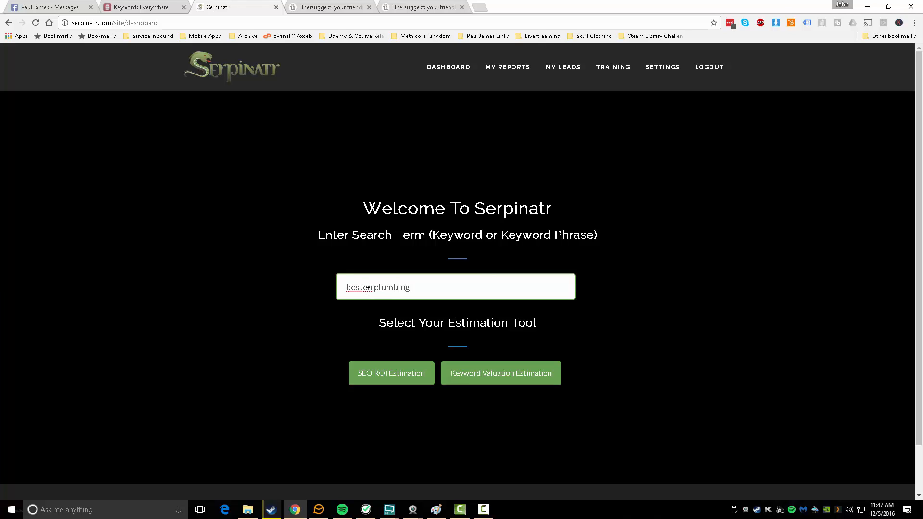
click(404, 379)
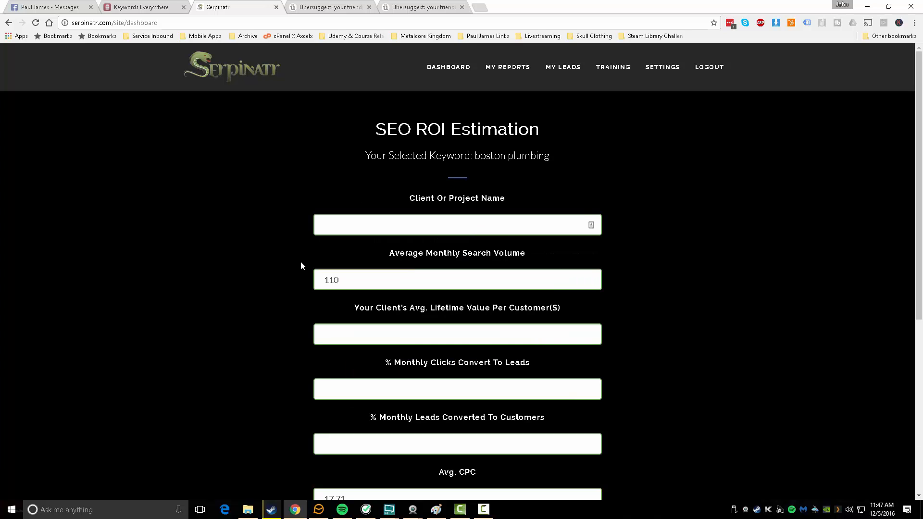
Check the prefilled average monthly search volume in the estimation form.
click(336, 279)
double_click(336, 279)
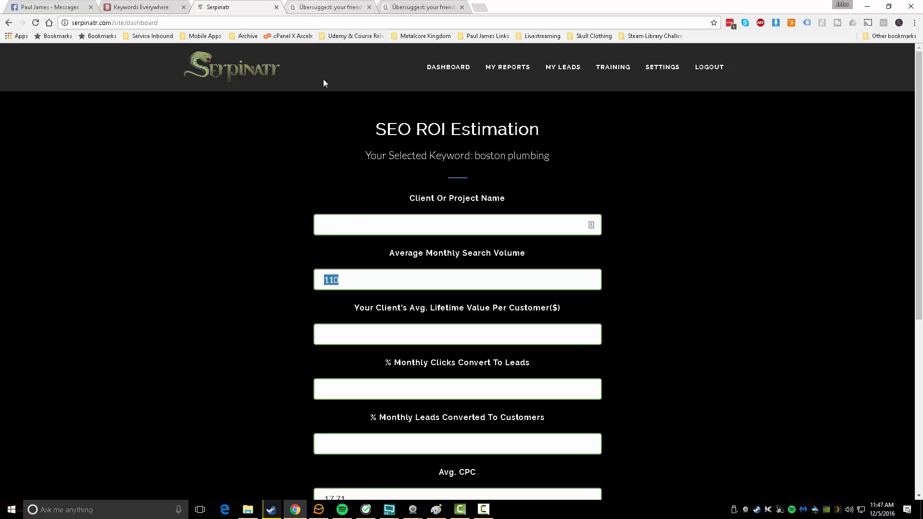
click(327, 284)
click(326, 8)
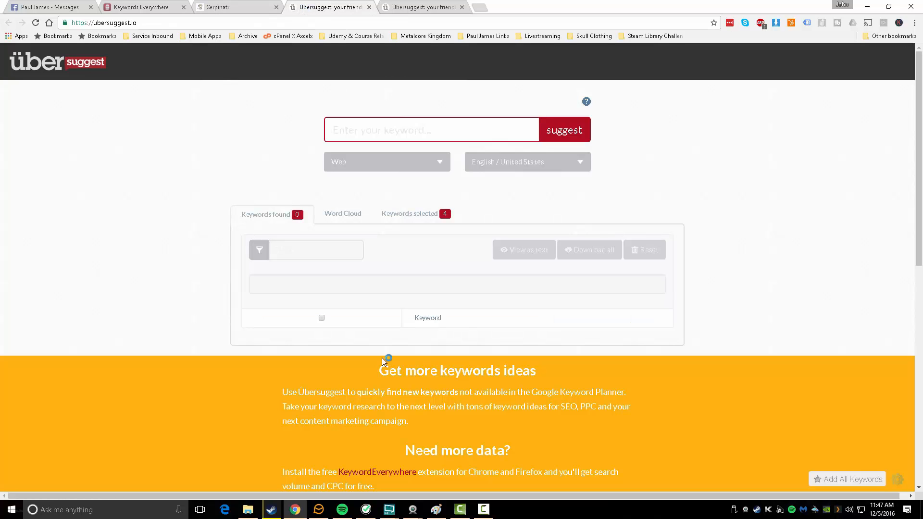
click(243, 8)
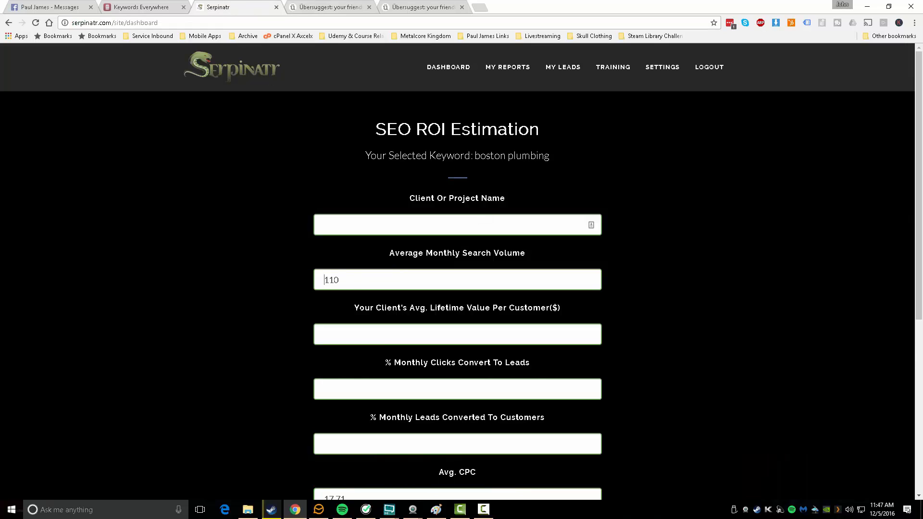
double_click(344, 280)
Set the client name to "Bob's Plumbing" and the average lifetime value per customer to 2000 dollars.
click(344, 226)
text(Bob's Plumbing)
click(322, 329)
scroll(323, 320, down, 3)
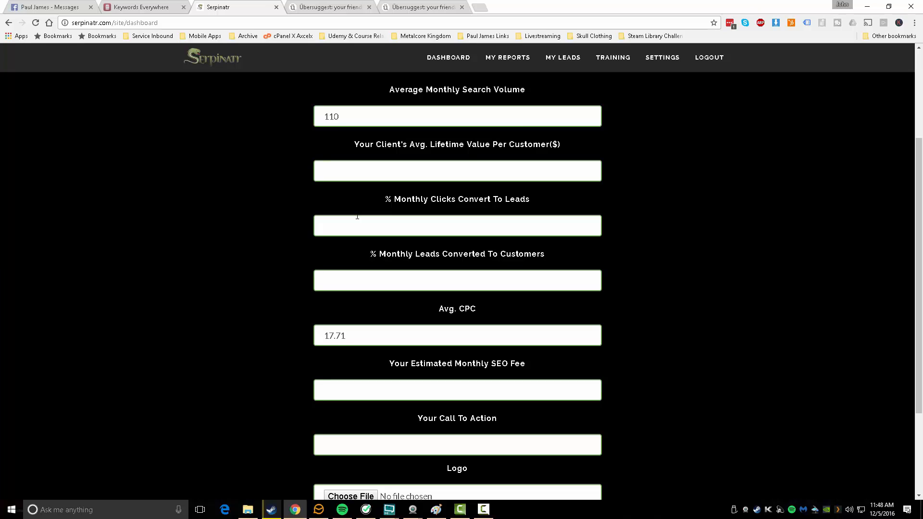
text(2000)
key(shift+Left)
key(shift+Left)
key(shift+Left)
key(shift+Left)
Set the monthly clicks converting to leads to 30 percent and the monthly leads converted to customers to 20 percent.
click(315, 226)
text(20)
click(343, 282)
scroll(303, 311, down, 3)
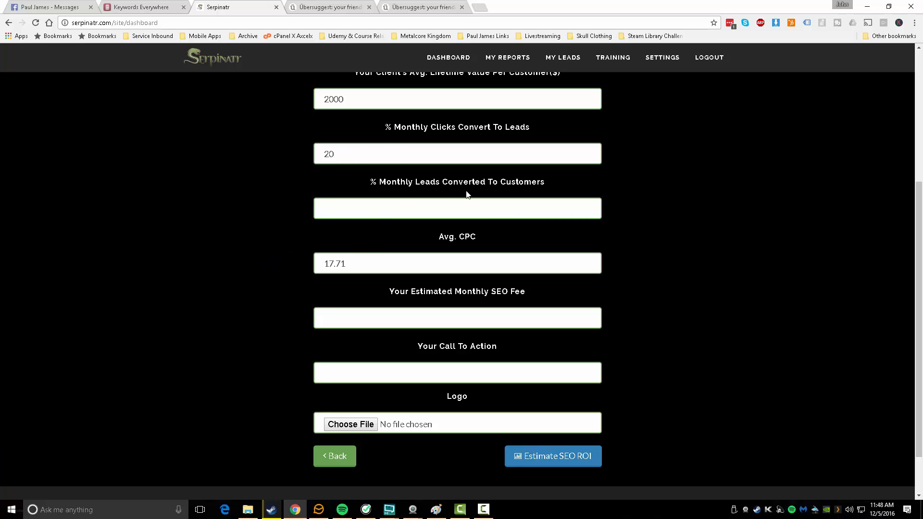
text(20)
drag(337, 153, 306, 167)
drag(340, 206, 258, 235)
click(264, 304)
Review the prefilled average CPC and the values entered so far in the estimation form.
scroll(323, 263, down, 1)
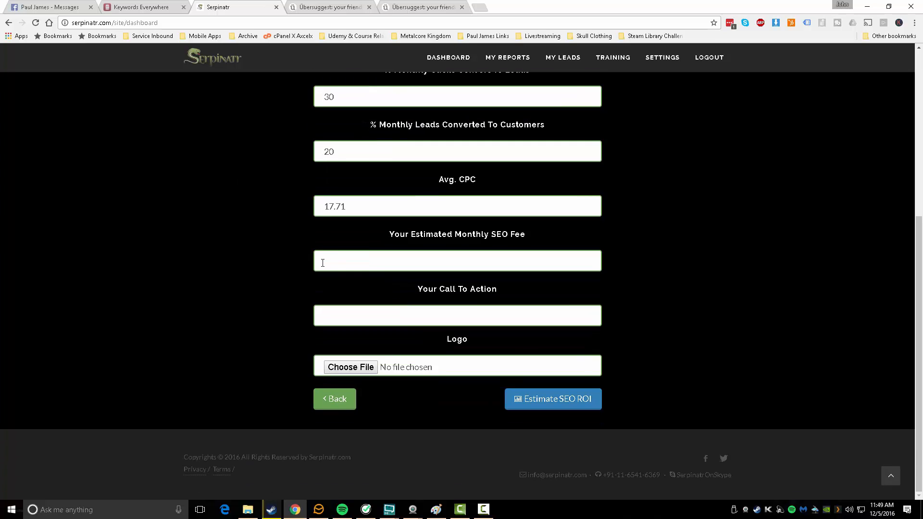
drag(354, 206, 290, 212)
click(296, 208)
drag(348, 203, 292, 234)
click(279, 212)
scroll(291, 240, up, 2)
scroll(291, 239, down, 2)
scroll(268, 382, up, 6)
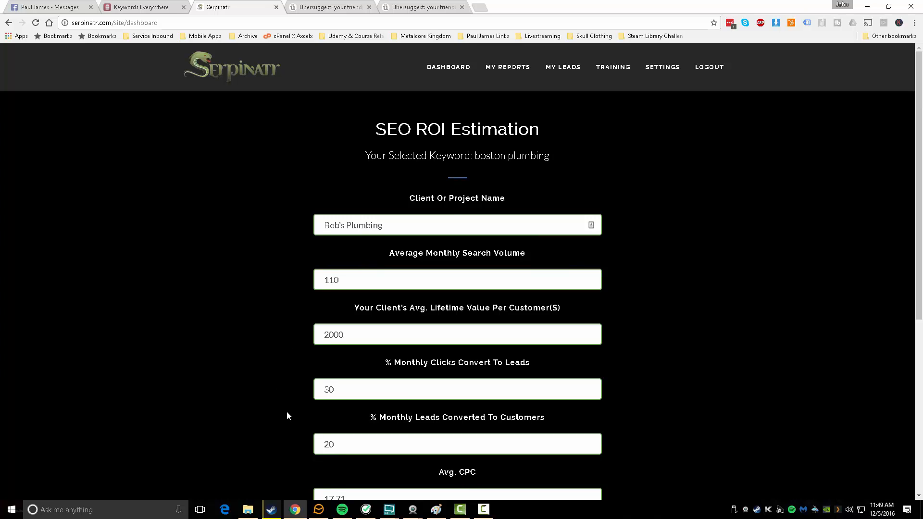
Set the estimated monthly SEO fee to 1000 and the call to action to "Save Money On Your Google Advertising Spend".
scroll(286, 411, down, 5)
text(1000)
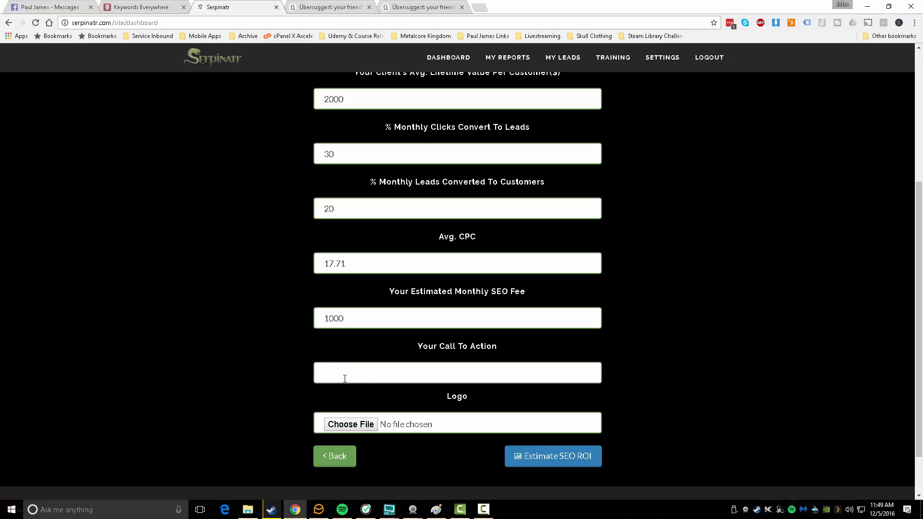
click(345, 378)
text(Save Money On Your Google Adv)
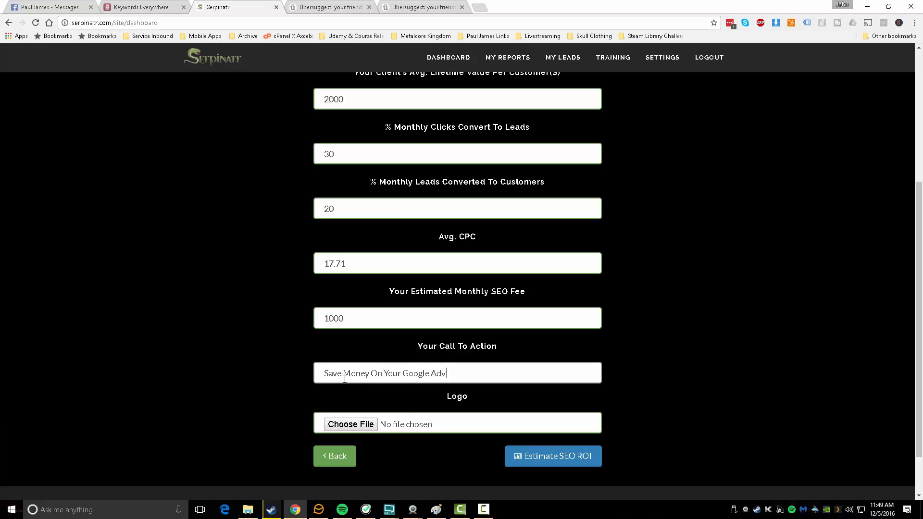
text(ertising Spend)
Attach the logo file small.jpg and generate the SEO ROI estimate.
scroll(346, 377, down, 2)
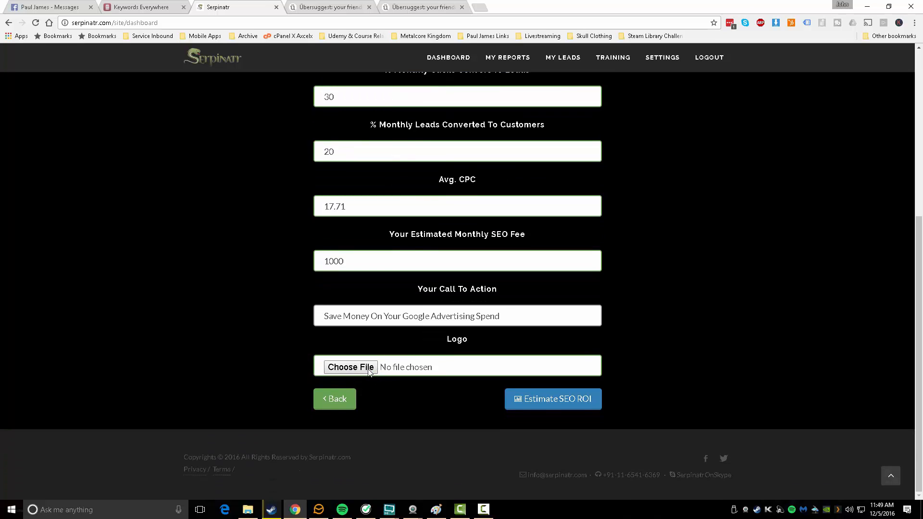
click(365, 372)
click(126, 126)
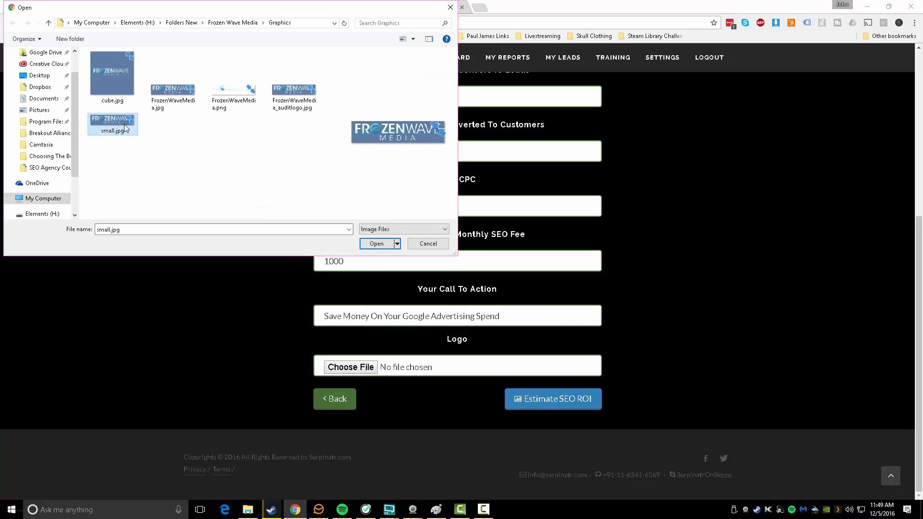
click(377, 244)
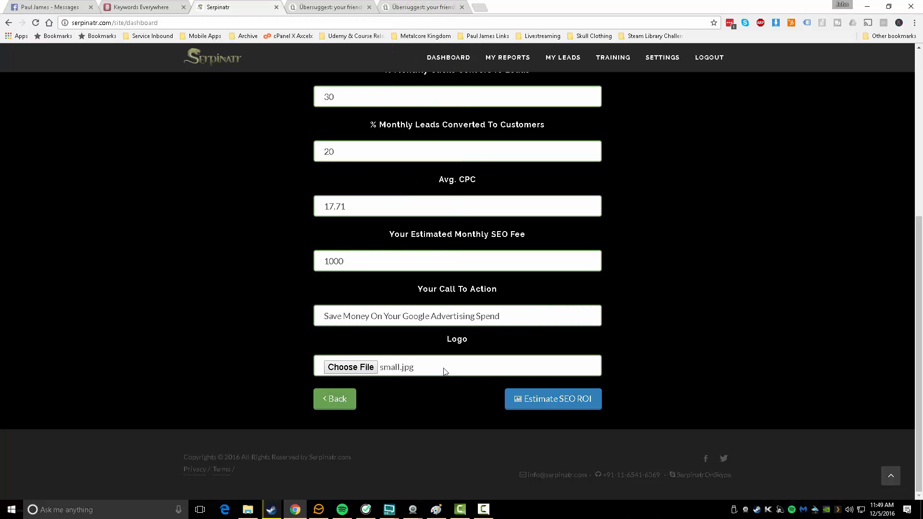
click(537, 402)
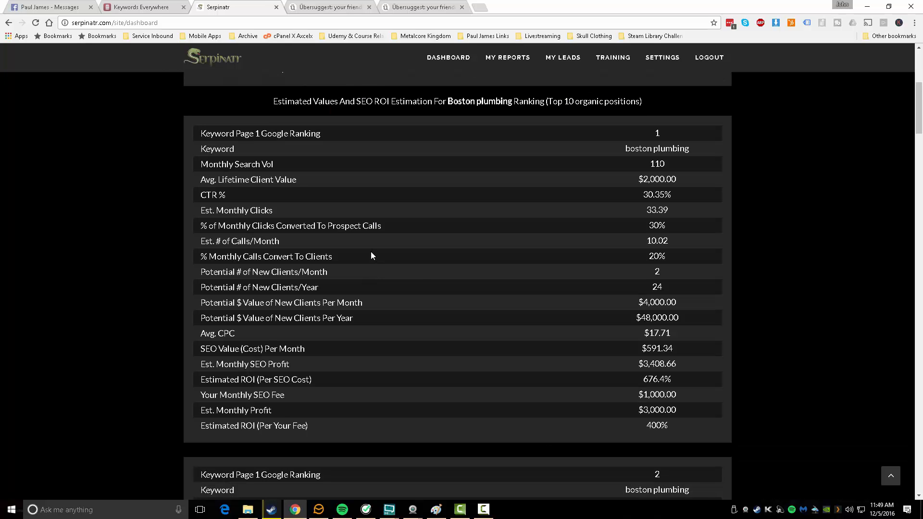
Review the header and assumptions of the SEO ROI report, including the click-to-lead conversion rate.
scroll(501, 318, up, 6)
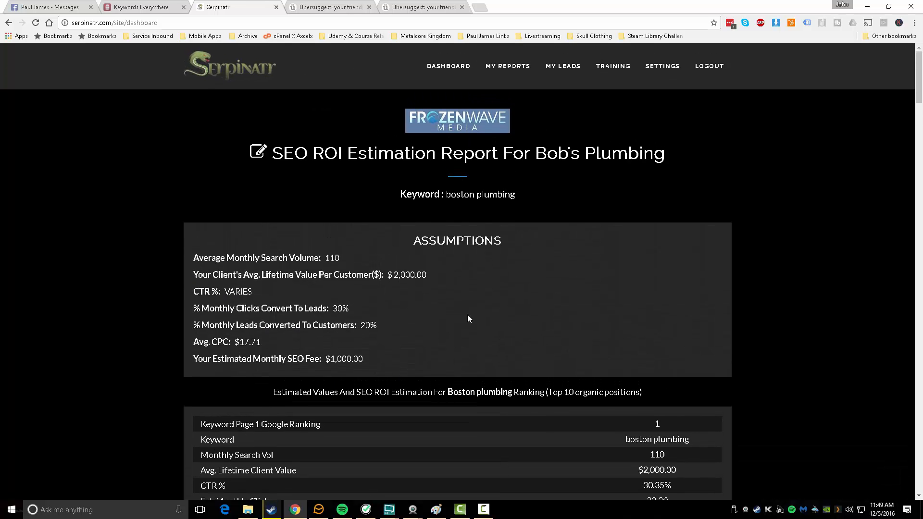
scroll(367, 304, down, 2)
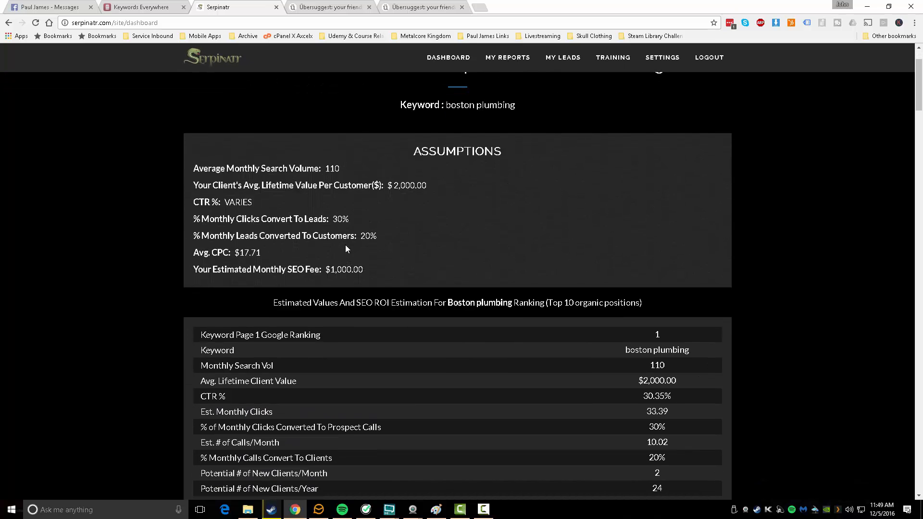
drag(332, 220, 350, 220)
Examine the report's first-position estimates, including search volume, lifetime client value, monthly calls, new clients and potential client value.
scroll(296, 284, down, 3)
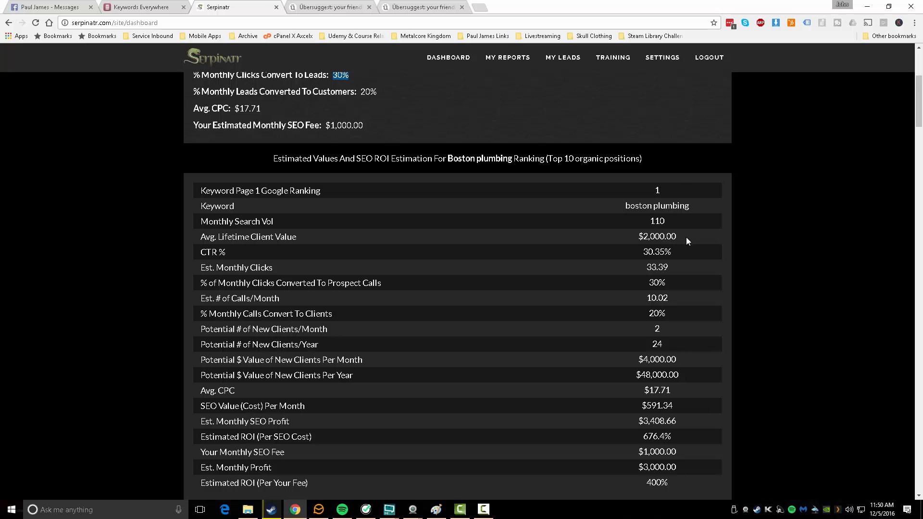
drag(654, 190, 660, 191)
drag(649, 221, 687, 237)
scroll(662, 267, down, 2)
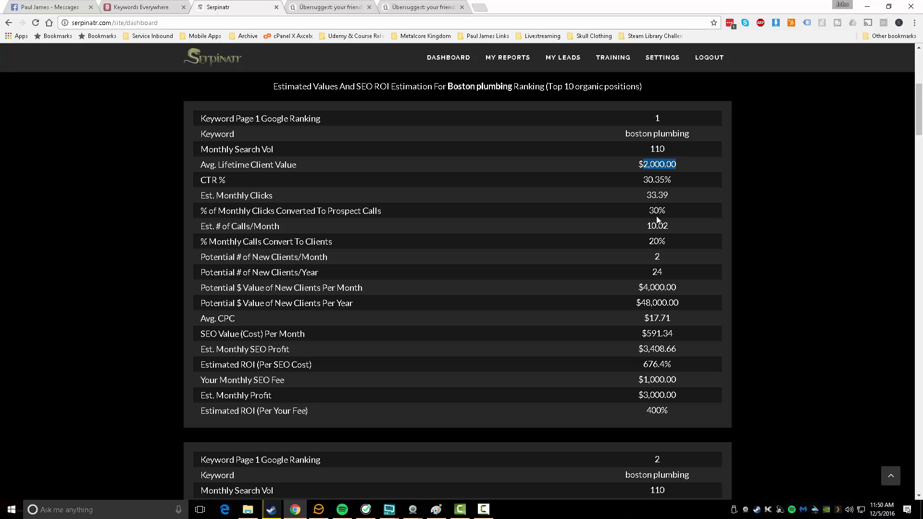
drag(646, 226, 668, 226)
mouse_move(653, 256)
mouse_down()
mouse_move(662, 255)
mouse_move(654, 272)
mouse_move(662, 272)
mouse_up()
drag(634, 288, 678, 287)
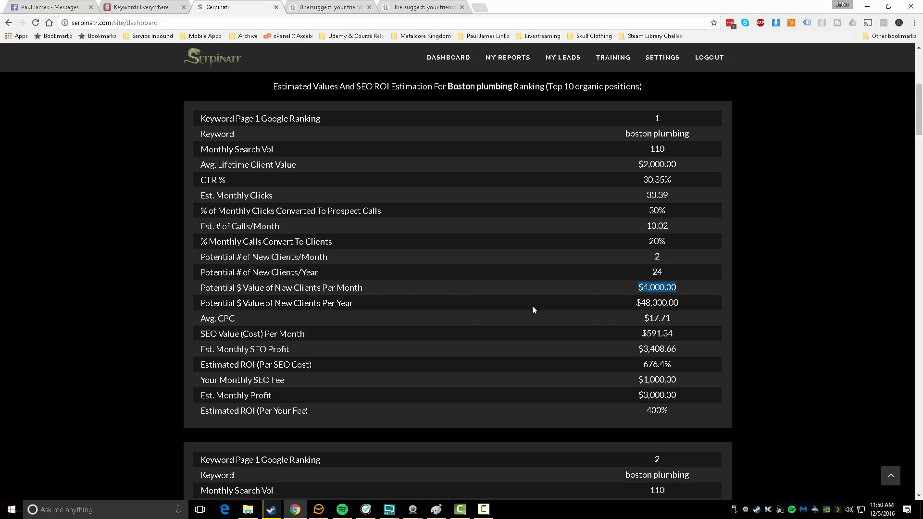
drag(643, 164, 684, 162)
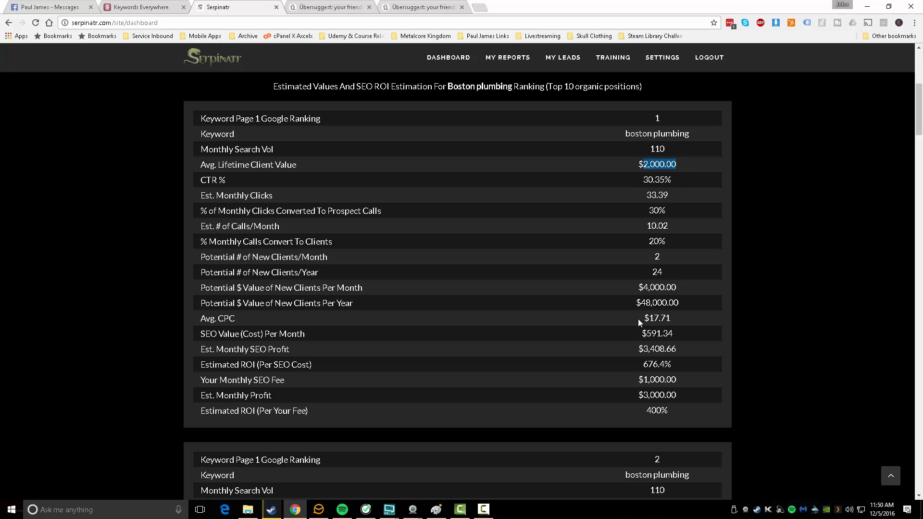
drag(635, 302, 680, 302)
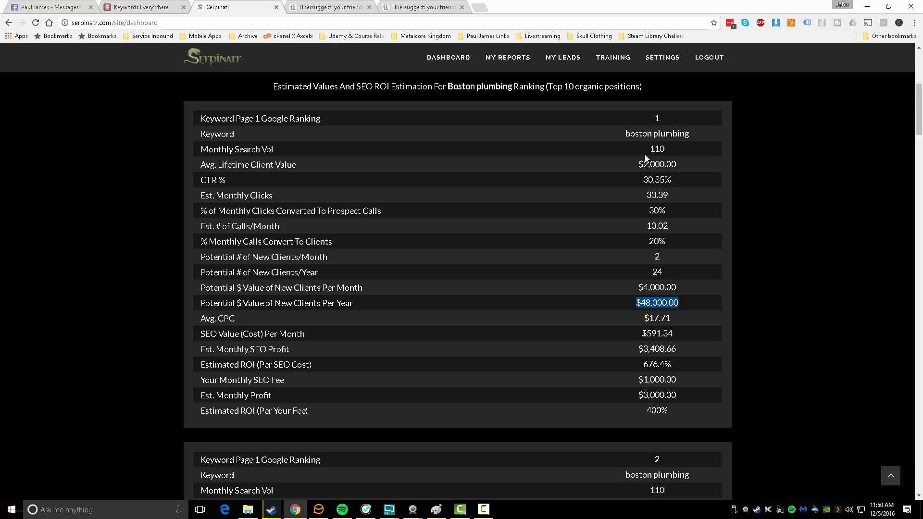
double_click(661, 150)
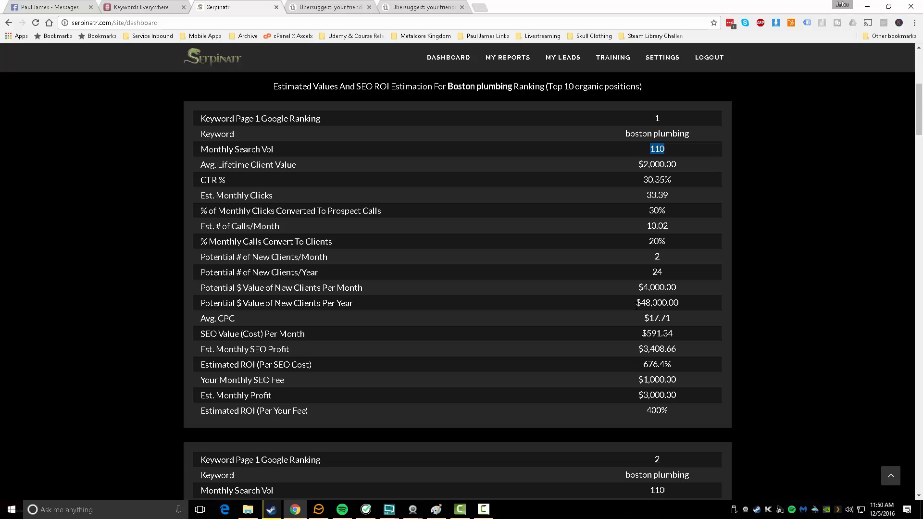
Examine the first-position average CPC, monthly SEO value, SEO profit and both estimated ROI figures.
drag(648, 318, 671, 317)
drag(643, 335, 672, 334)
click(644, 334)
drag(641, 333, 673, 334)
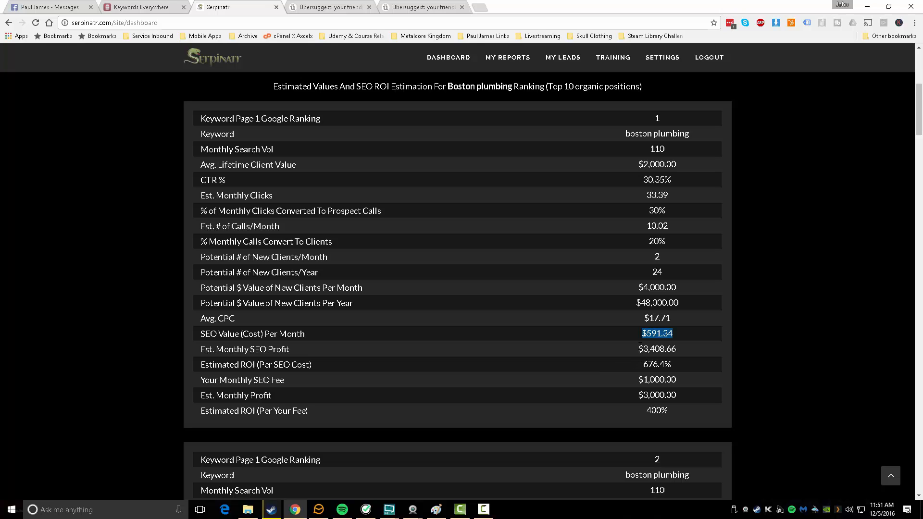
drag(638, 349, 678, 351)
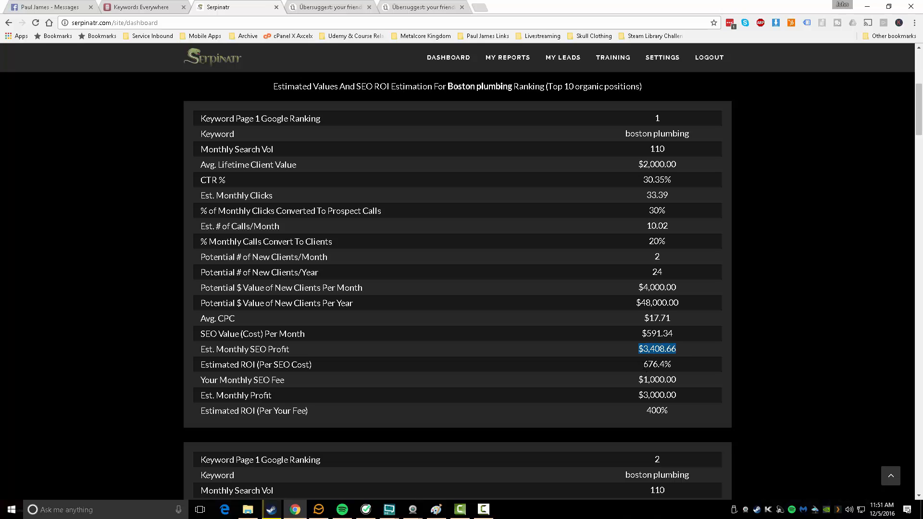
drag(642, 365, 665, 364)
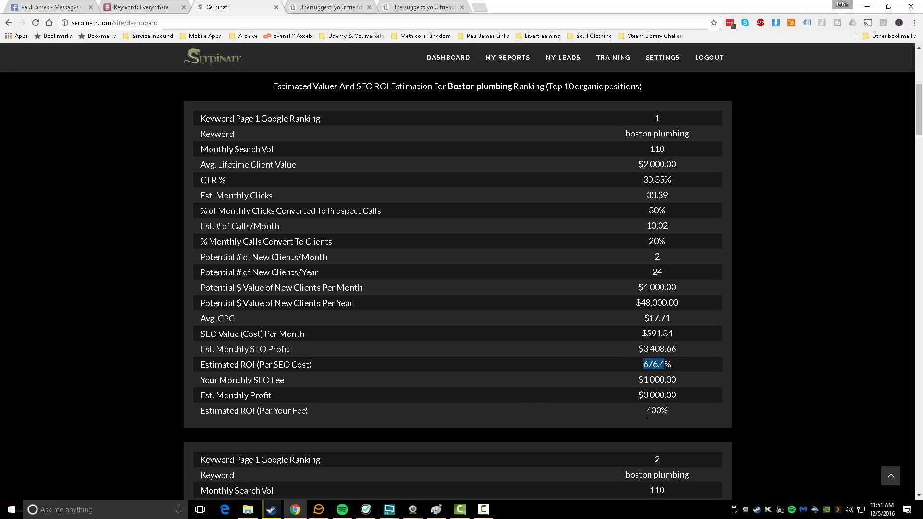
drag(646, 411, 668, 411)
Compare the report's estimates for the second through fifth Google ranking positions.
scroll(590, 461, down, 6)
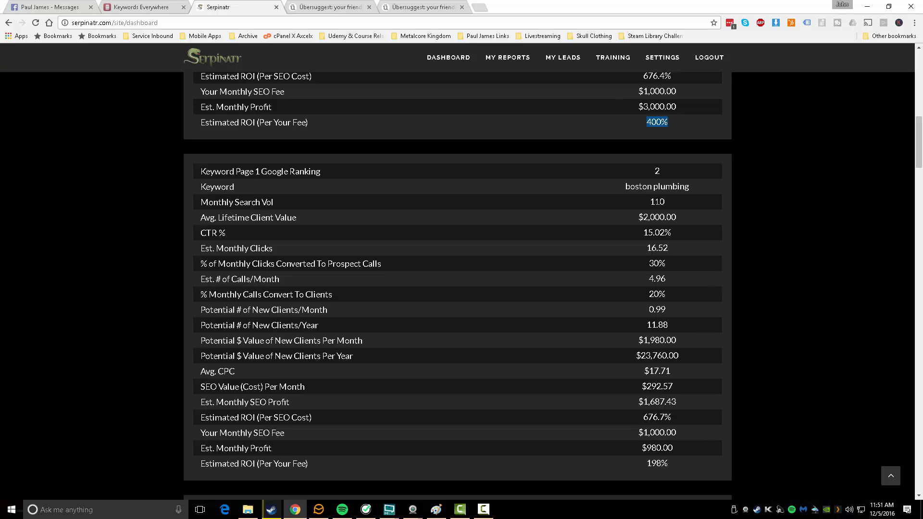
double_click(656, 171)
scroll(672, 326, down, 7)
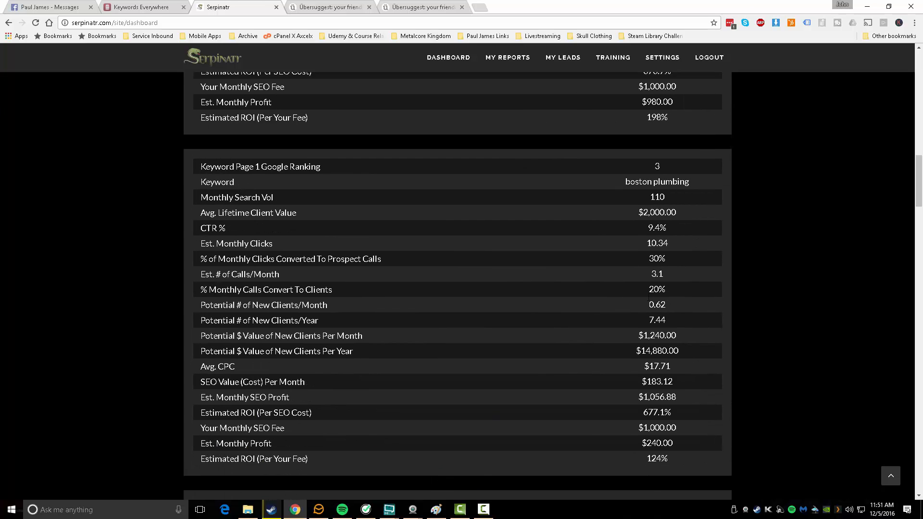
scroll(681, 296, down, 17)
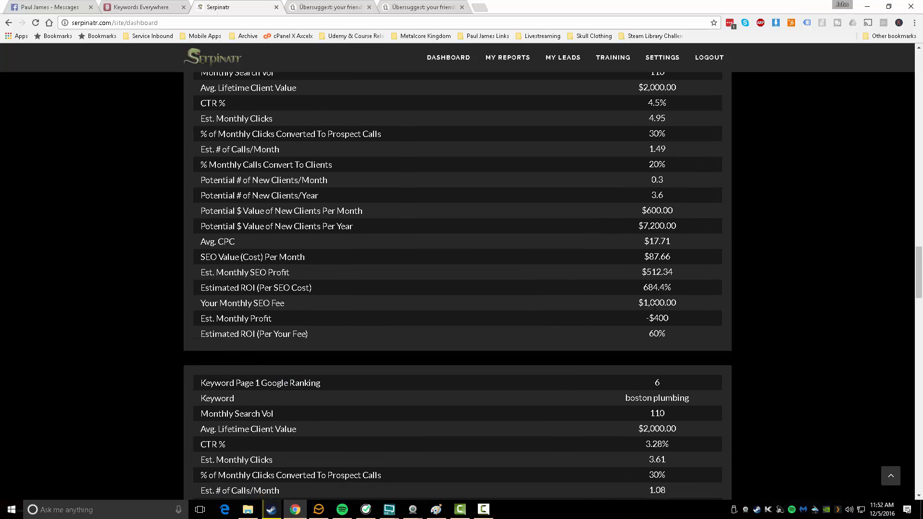
scroll(654, 303, up, 2)
scroll(654, 307, up, 2)
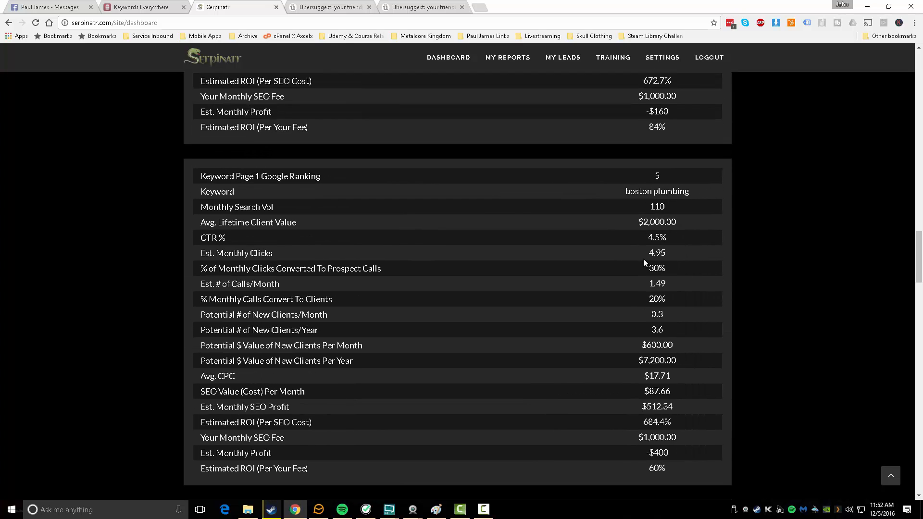
Examine the fifth-position click-through rate and compare that position's estimates with the sixth position's.
double_click(657, 176)
scroll(666, 272, down, 2)
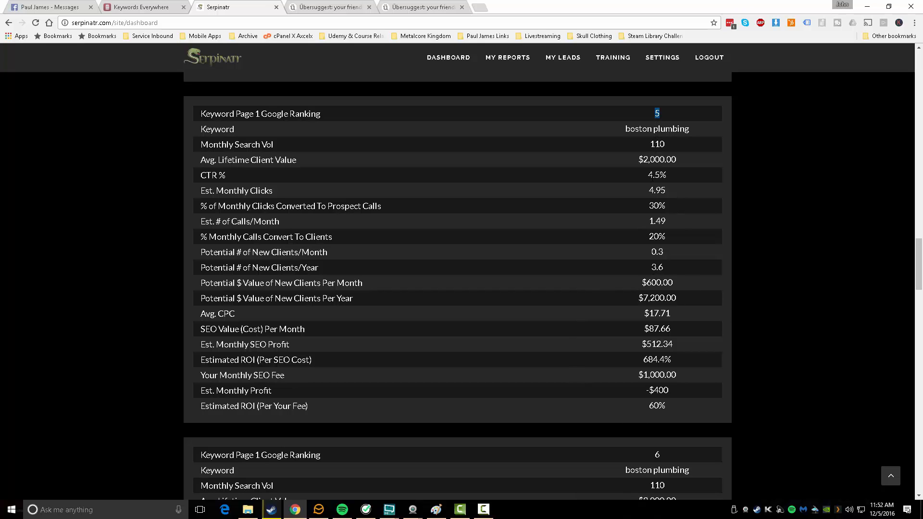
drag(653, 176, 667, 175)
scroll(556, 333, down, 7)
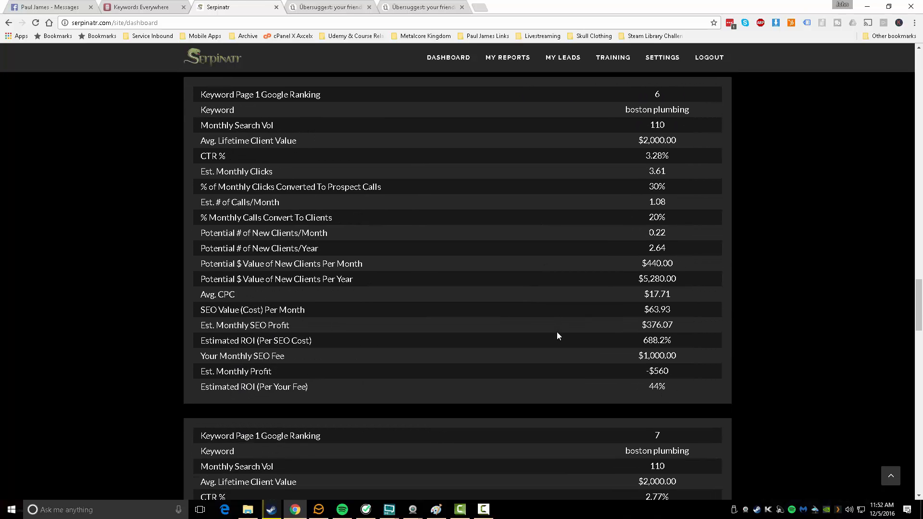
scroll(556, 336, up, 9)
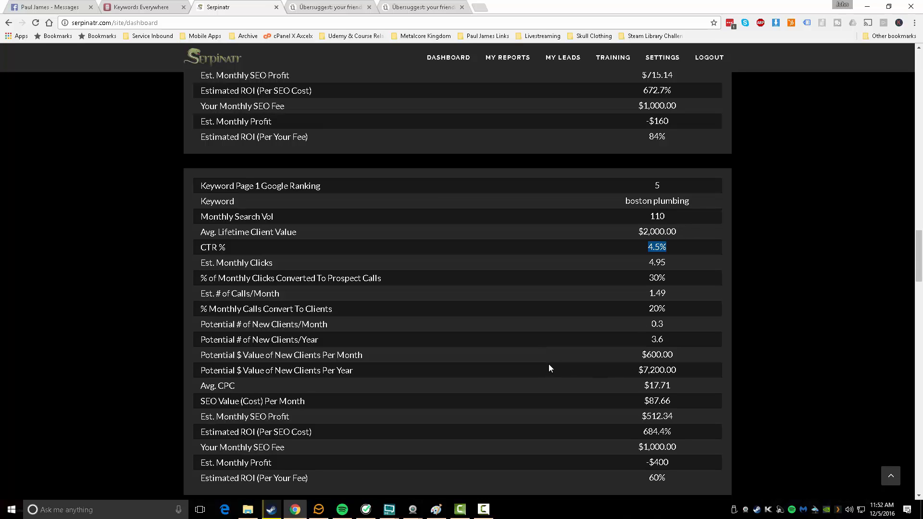
scroll(549, 369, down, 3)
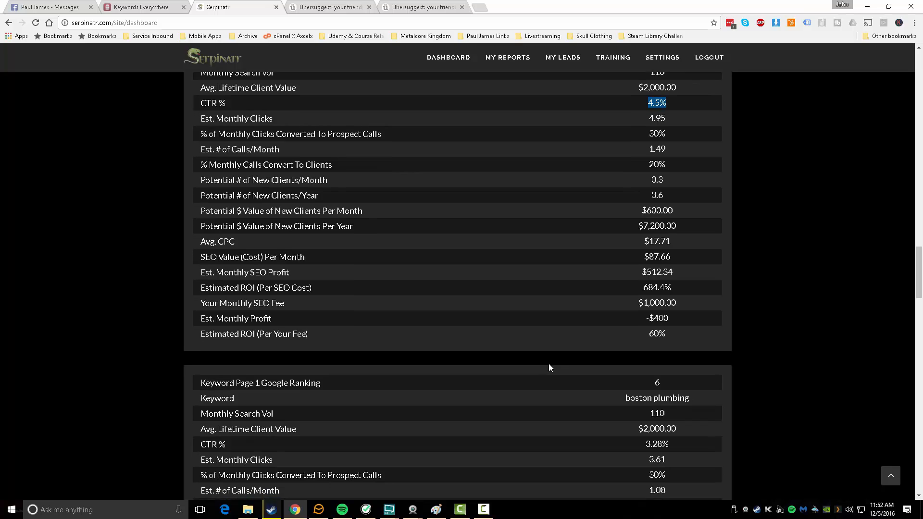
scroll(549, 368, up, 3)
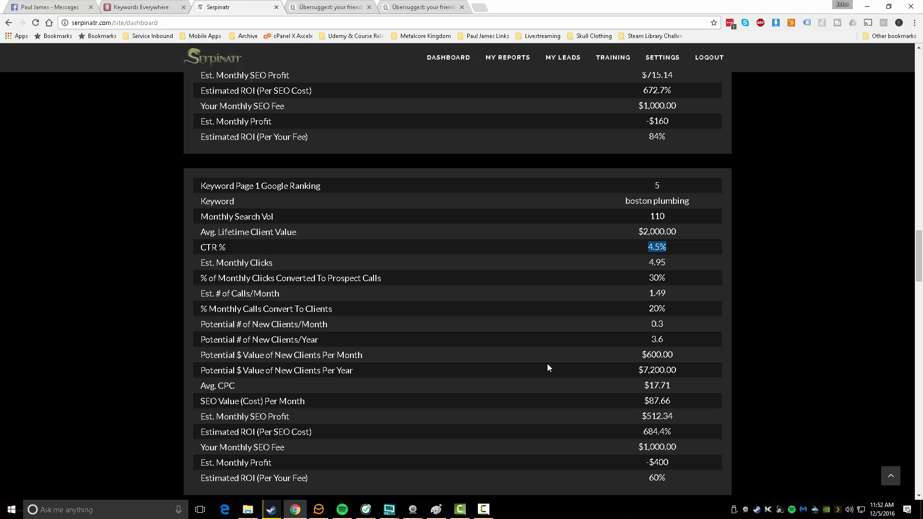
scroll(547, 367, down, 10)
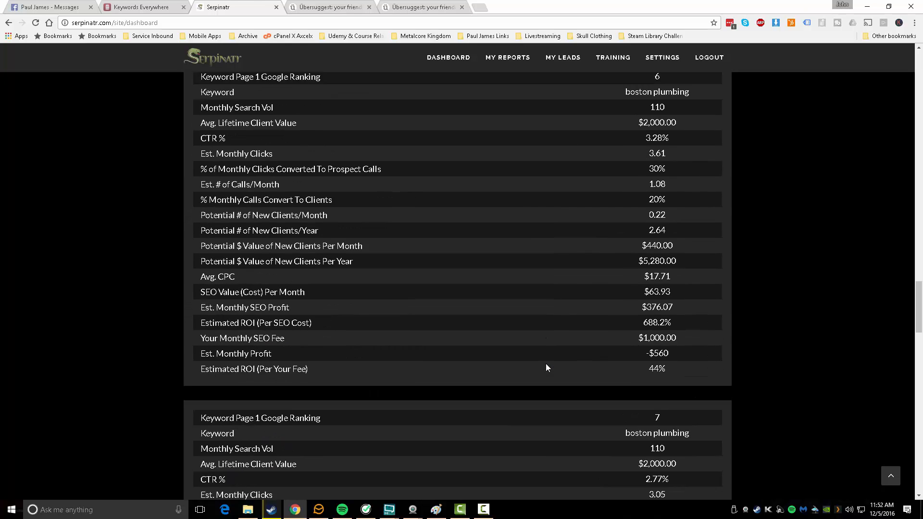
Generate the PDF version of the report and review it through to its closing call to action.
scroll(544, 366, down, 20)
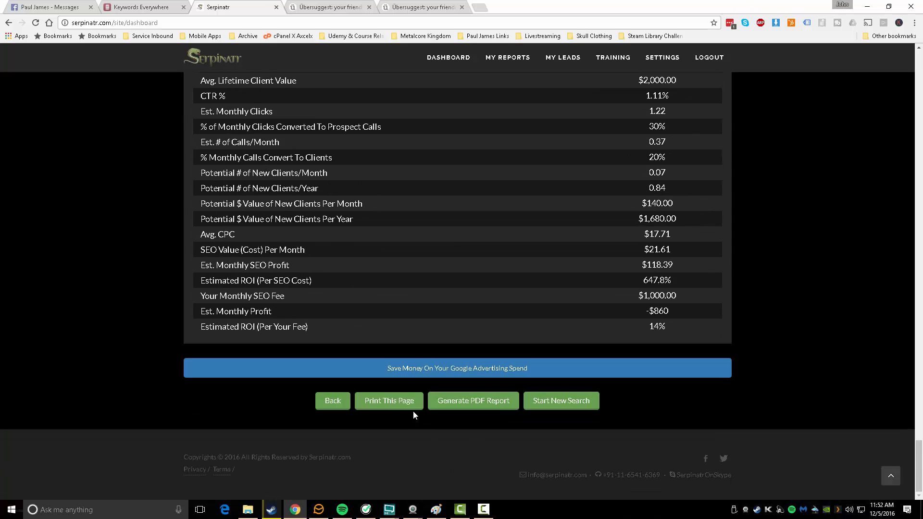
click(456, 402)
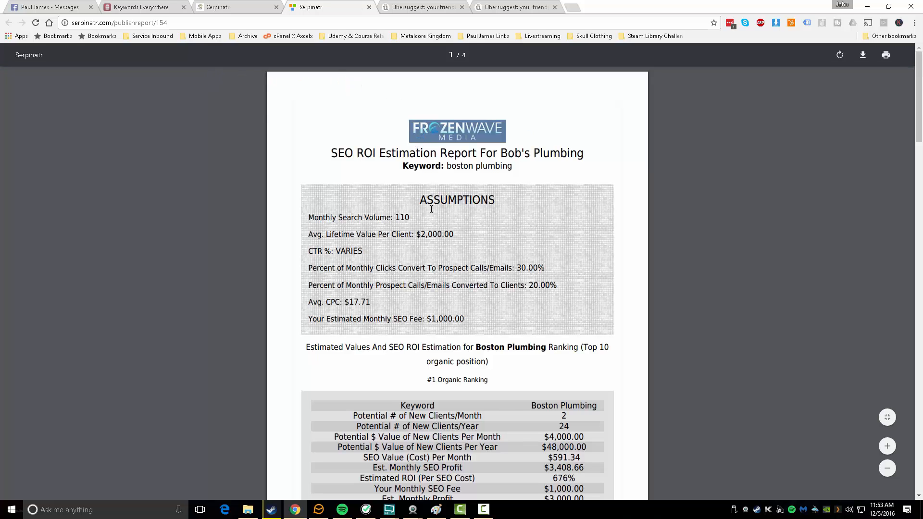
scroll(431, 209, down, 3)
scroll(480, 216, up, 2)
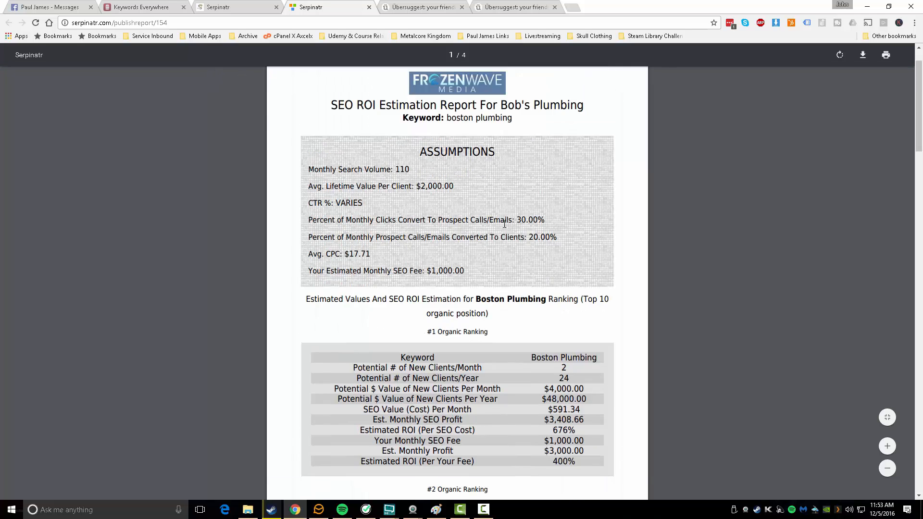
scroll(504, 224, down, 15)
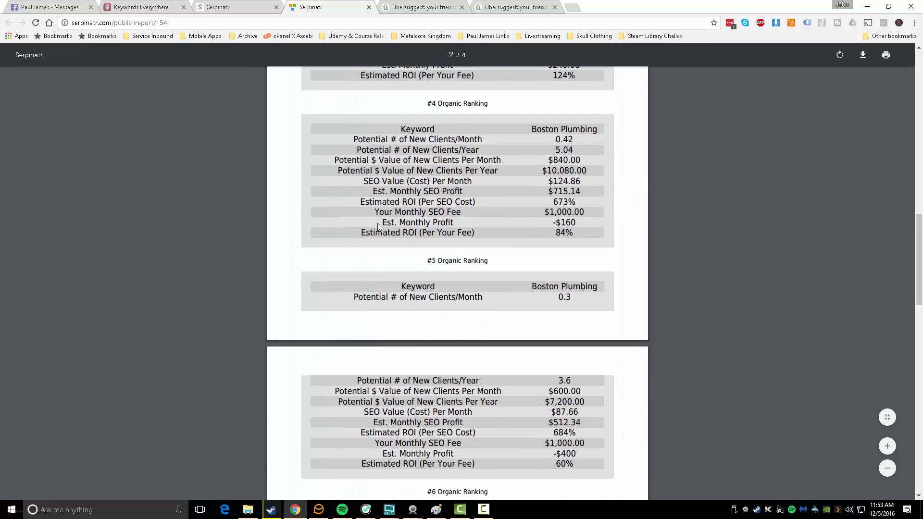
scroll(378, 226, down, 20)
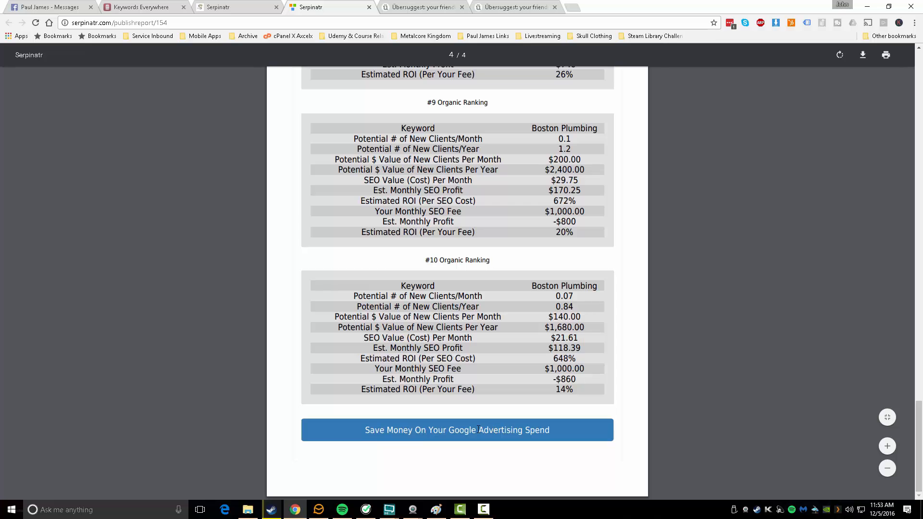
drag(367, 431, 513, 447)
click(429, 423)
Recheck the logo, title, assumptions and first organic ranking table on the PDF report's first page.
scroll(429, 423, up, 20)
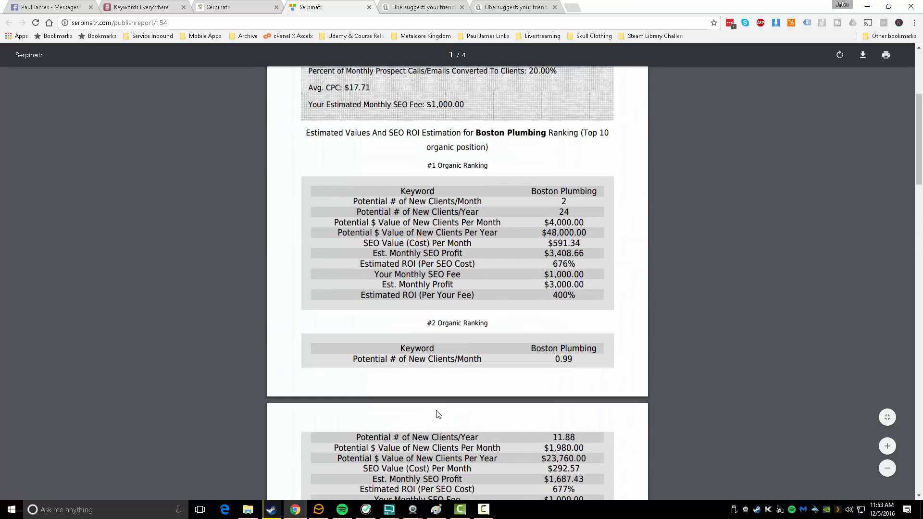
scroll(438, 414, up, 4)
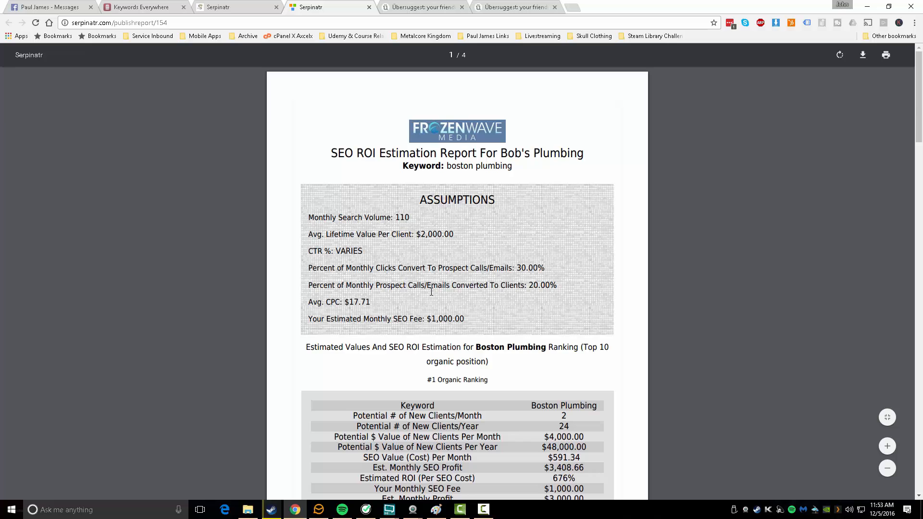
scroll(434, 297, down, 5)
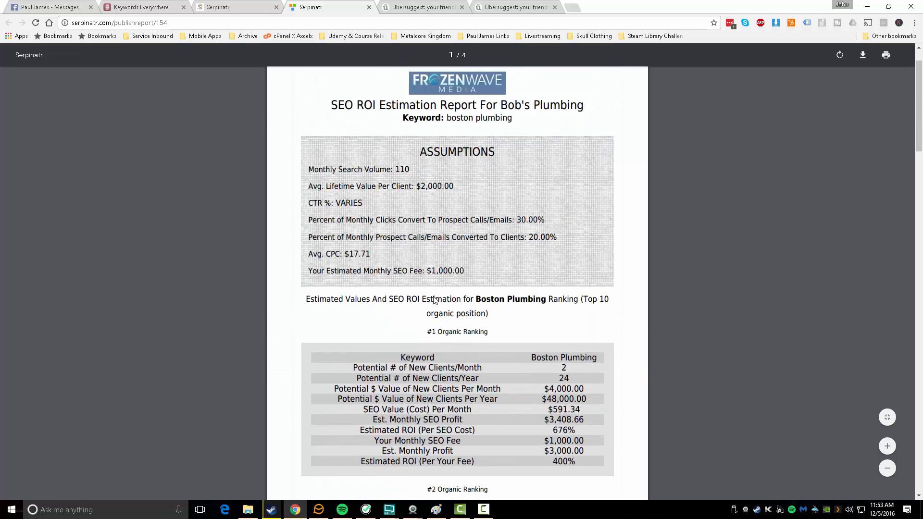
scroll(435, 299, up, 5)
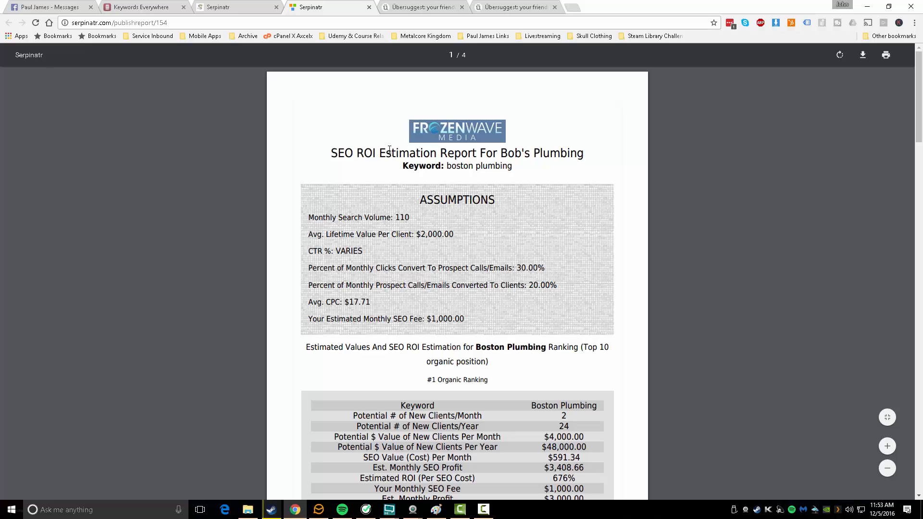
Return to the web version of the ROI report and go back to its header and assumptions.
click(255, 7)
scroll(269, 227, up, 5)
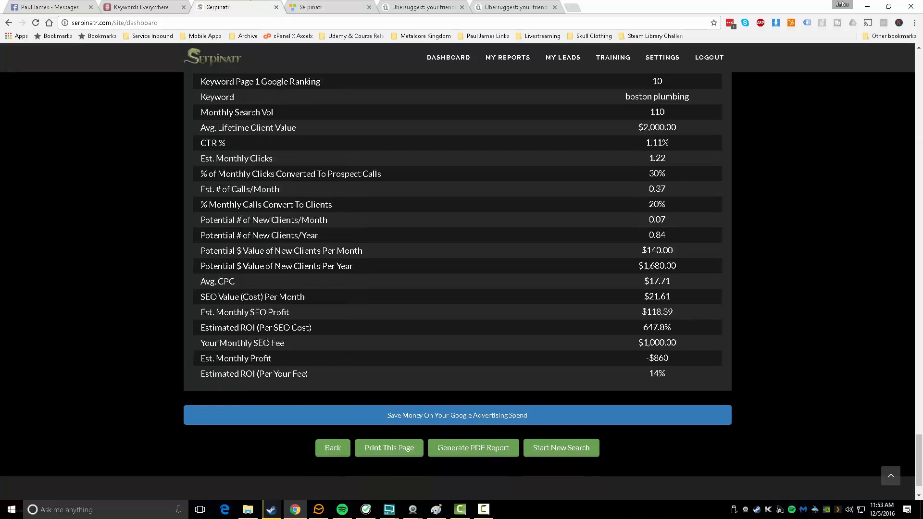
scroll(269, 227, up, 20)
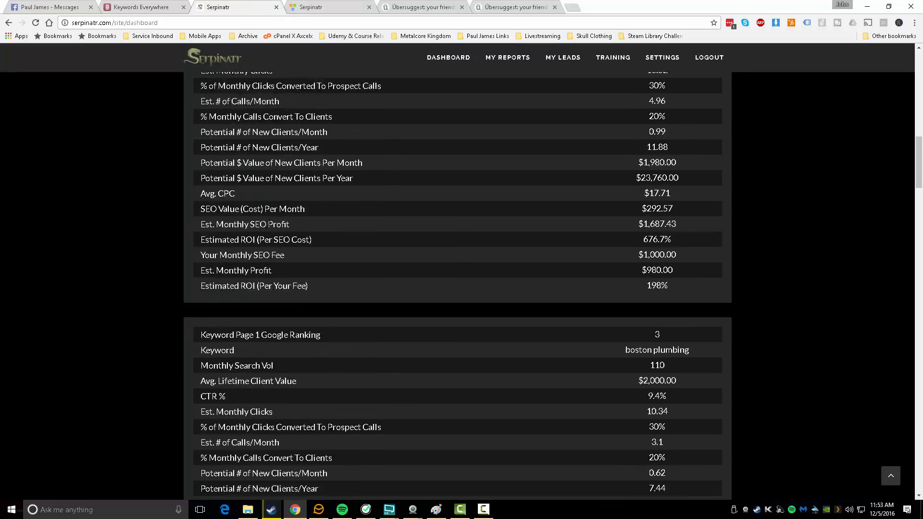
scroll(269, 222, up, 6)
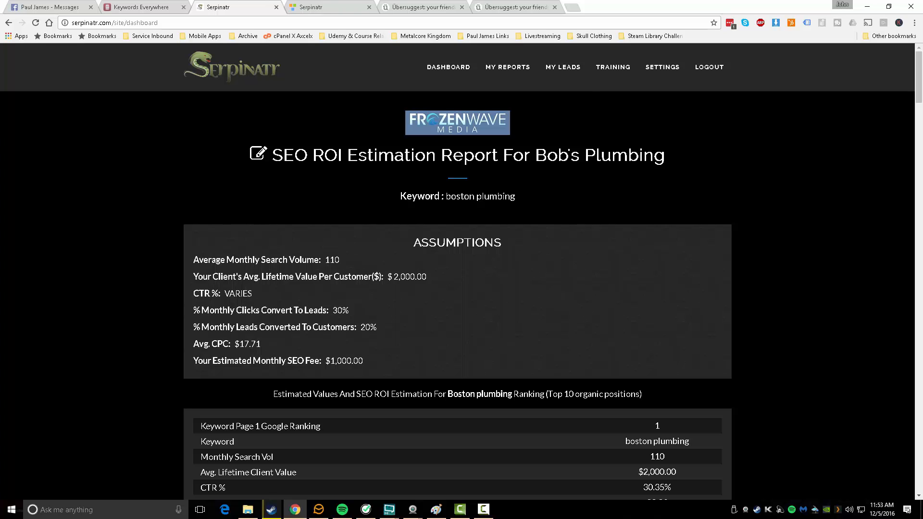
Open noshamecourses.teachable.com in a new browser tab.
click(578, 4)
text(noshamecourses.teachable.com)
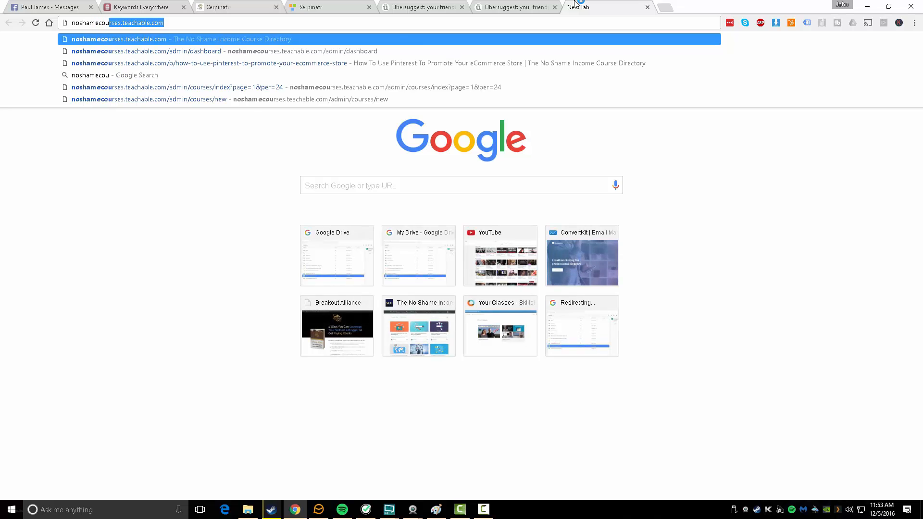
key(Return)
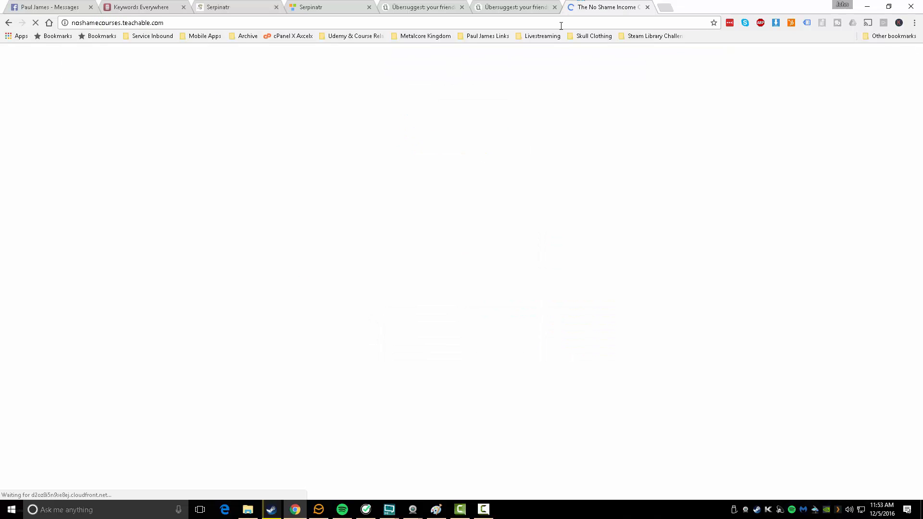
Search the course directory page for "seo" and open the course "How To Get SEO Clients For Your Digital Marketing Agency".
key(ctrl+f)
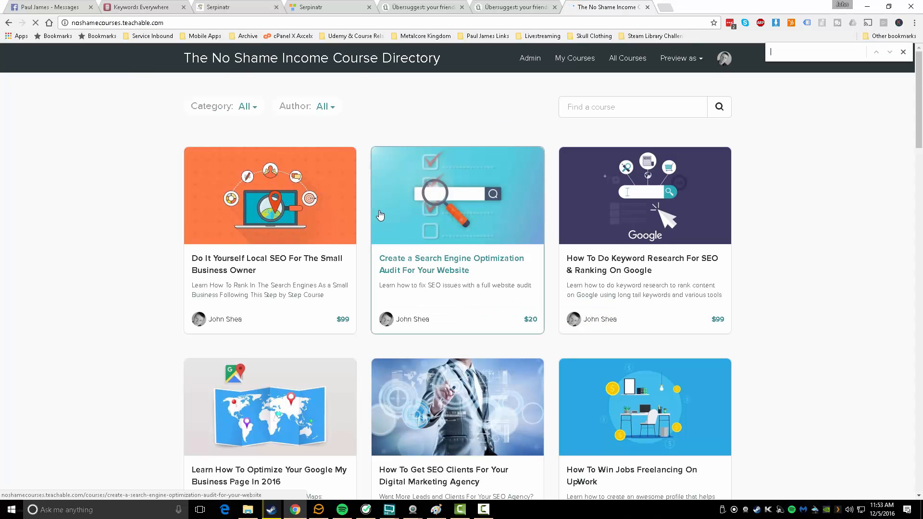
text(seo)
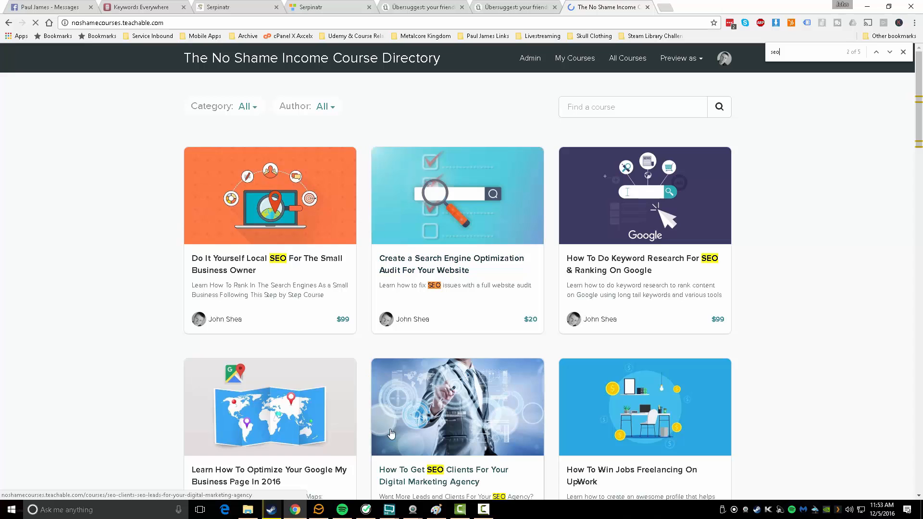
click(426, 414)
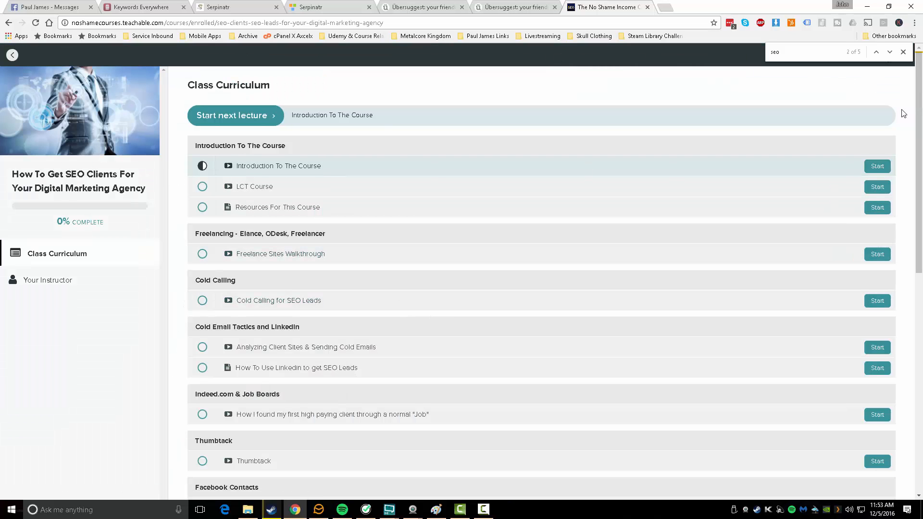
Close the page search and preview the SEO clients course as a logged out user.
click(903, 52)
click(827, 57)
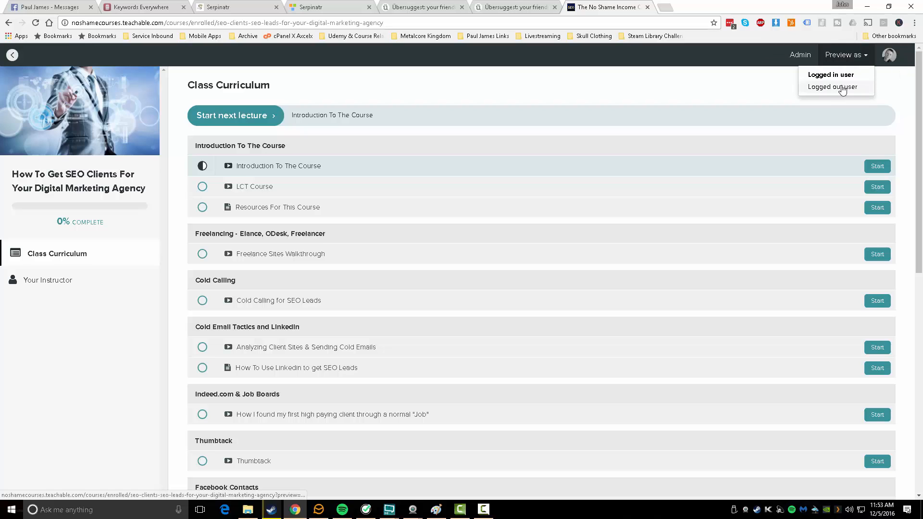
click(842, 88)
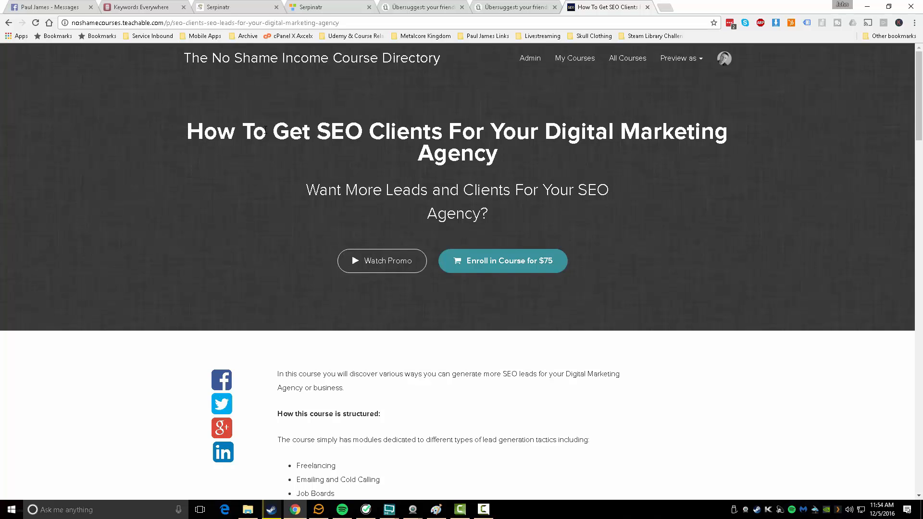
Expand the full class curriculum on the course sales page and examine its lead generation modules.
scroll(321, 366, down, 20)
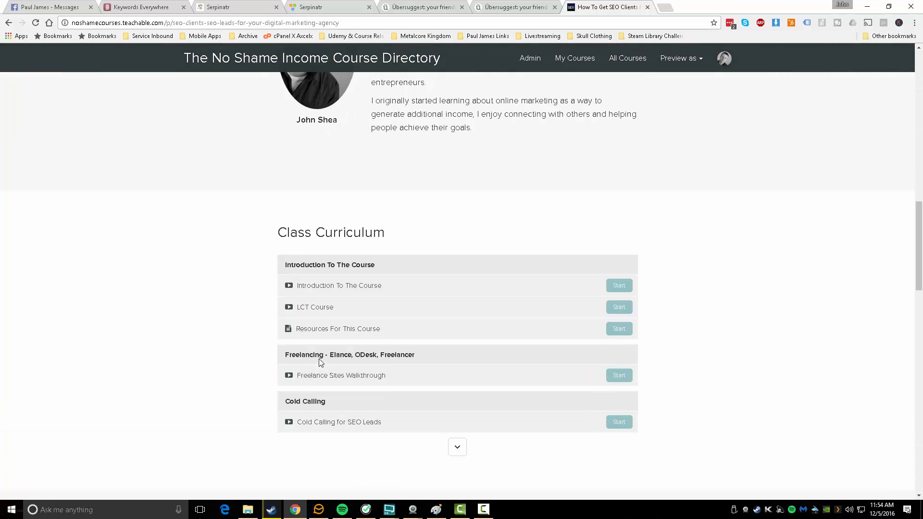
click(457, 254)
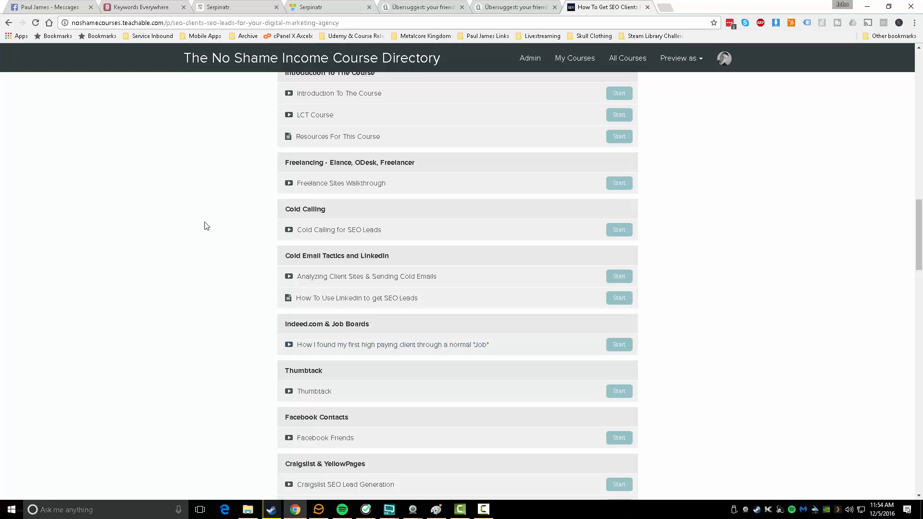
scroll(206, 225, down, 2)
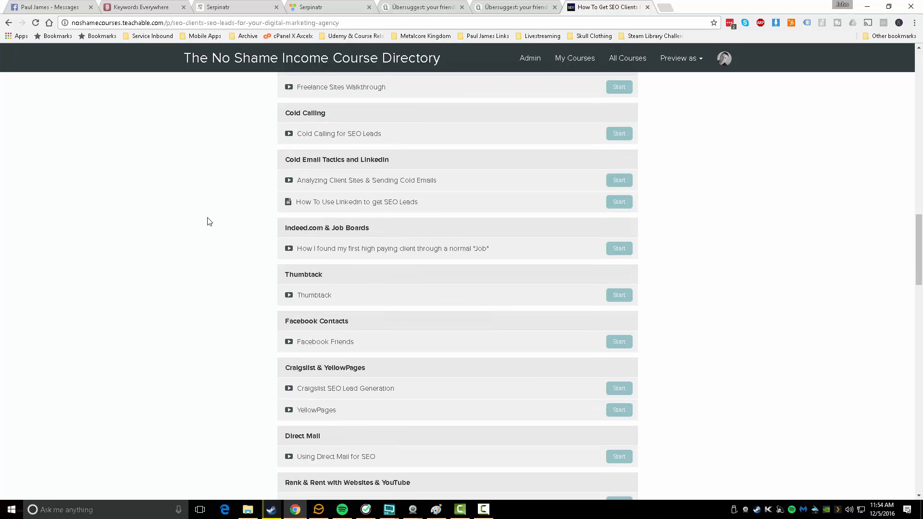
scroll(209, 222, down, 1)
scroll(209, 221, down, 1)
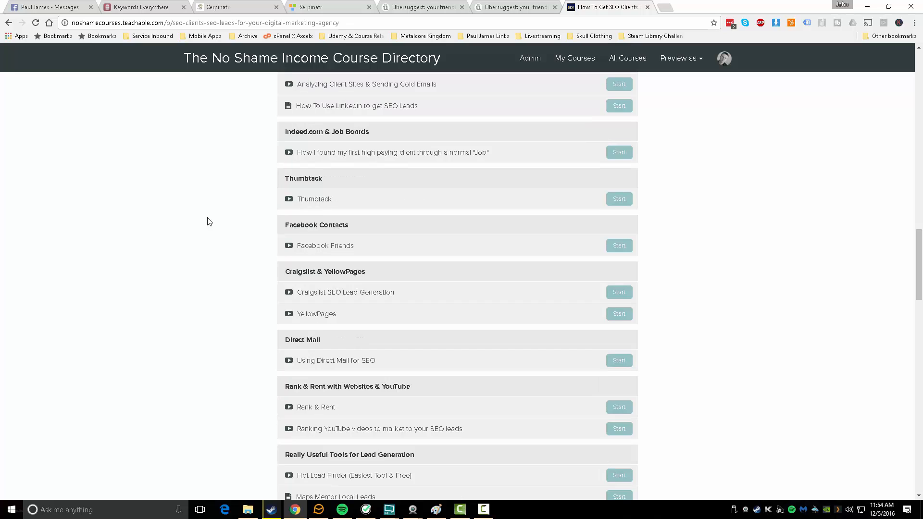
scroll(209, 222, down, 2)
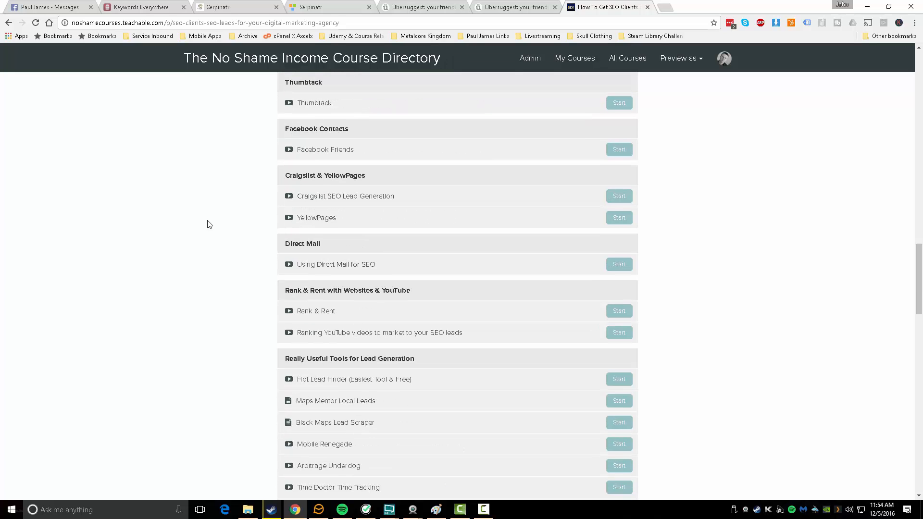
scroll(209, 222, down, 4)
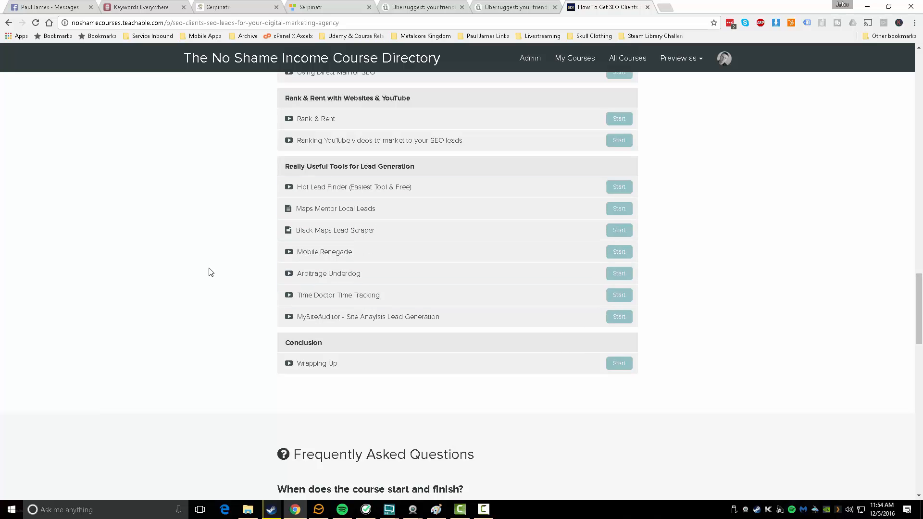
Look over the end of the curriculum and the student testimonials on the course sales page.
scroll(209, 272, down, 4)
scroll(209, 272, up, 5)
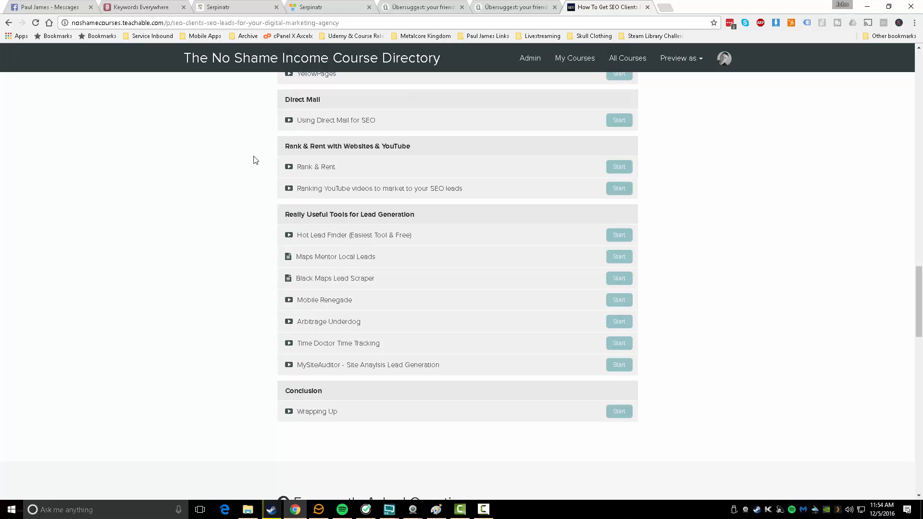
scroll(246, 326, down, 1)
scroll(246, 325, down, 20)
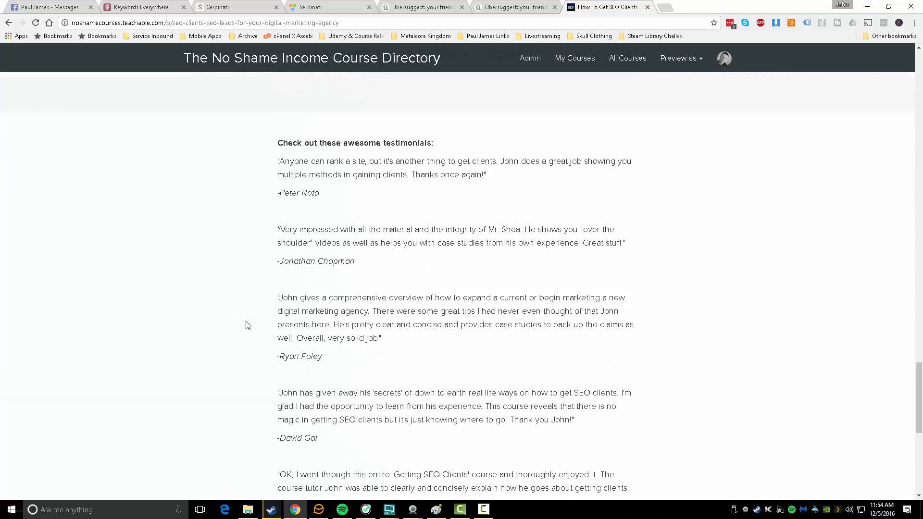